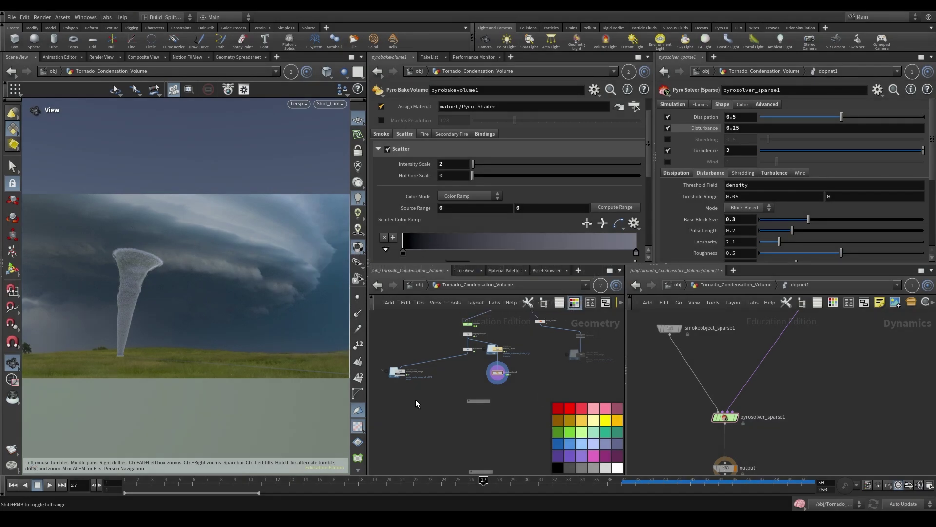
Step: Inspect the preview_cache_wedge cache settings and the group of file nodes
{"action": "left_click", "coordinate": [397, 372]}
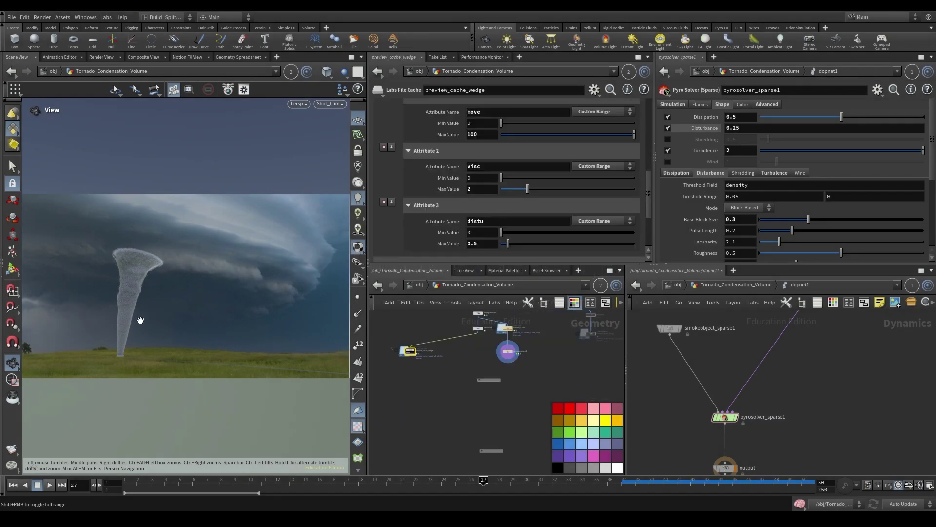
{"action": "scroll", "coordinate": [425, 371], "scroll_direction": "down", "scroll_amount": 3}
{"action": "left_click", "coordinate": [443, 331]}
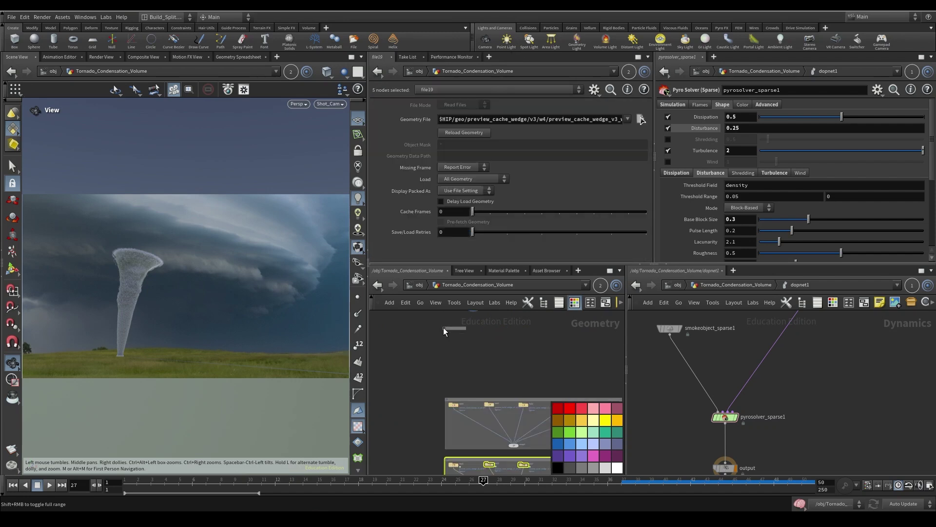
{"action": "middle_click_drag", "start_coordinate": [443, 327], "coordinate": [465, 409]}
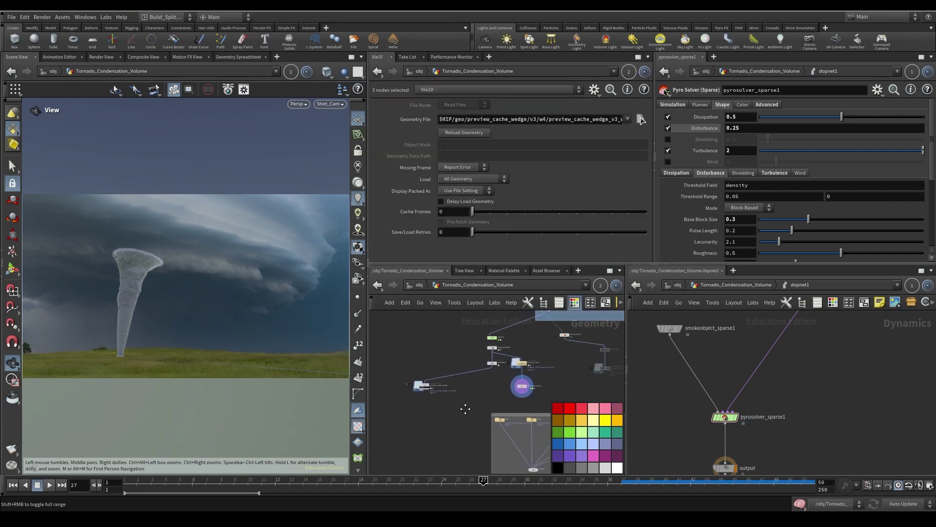
{"action": "scroll", "coordinate": [465, 409], "scroll_direction": "up", "scroll_amount": 3}
Step: Look over dopimportfield1, transform3 and the trail nodes, then go up to /obj
{"action": "left_click", "coordinate": [455, 399]}
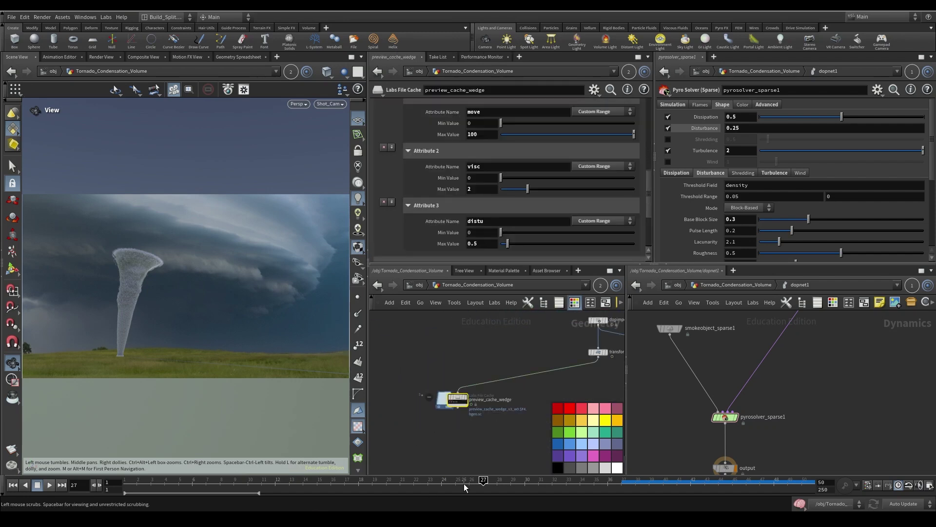
{"action": "middle_click_drag", "start_coordinate": [532, 395], "coordinate": [464, 394]}
{"action": "middle_click_drag", "start_coordinate": [857, 370], "coordinate": [848, 328]}
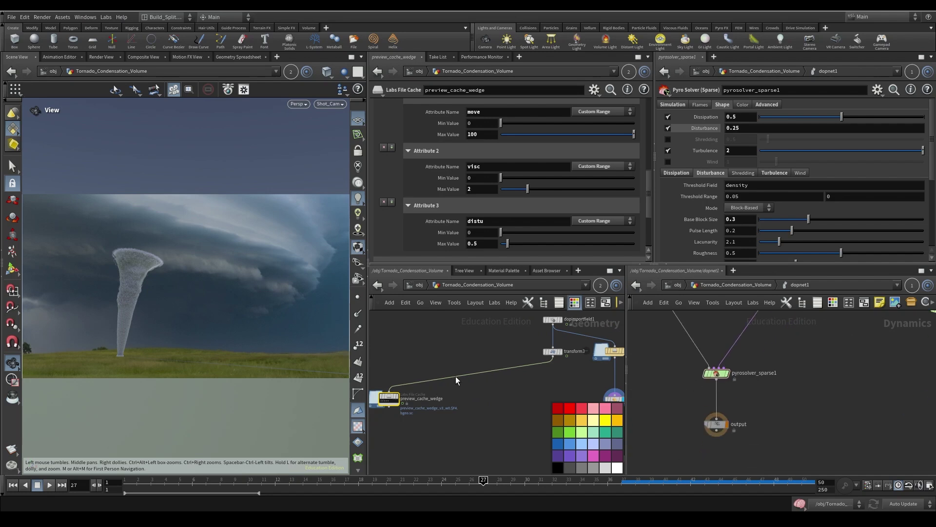
{"action": "mouse_move", "coordinate": [455, 376]}
{"action": "middle_mouse_down"}
{"action": "mouse_move", "coordinate": [412, 416]}
{"action": "mouse_move", "coordinate": [505, 371]}
{"action": "mouse_move", "coordinate": [464, 373]}
{"action": "middle_mouse_up"}
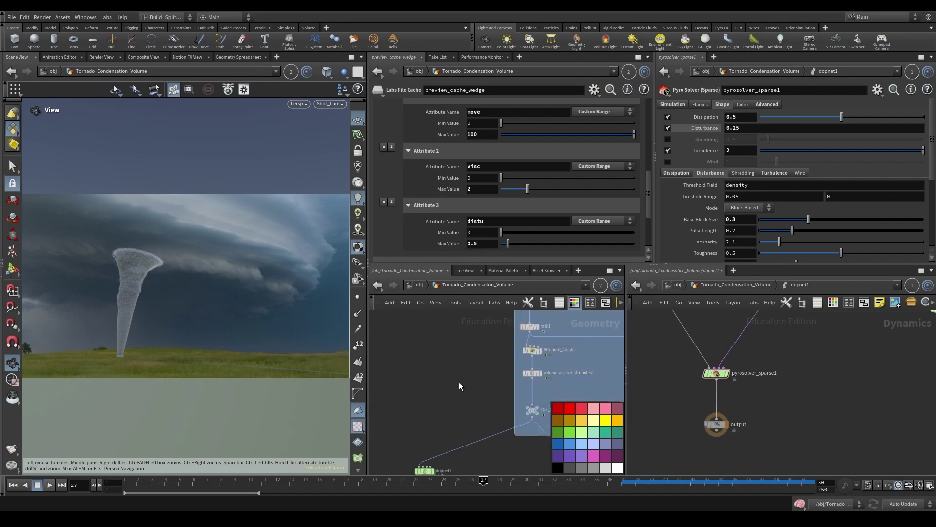
{"action": "key", "text": "u"}
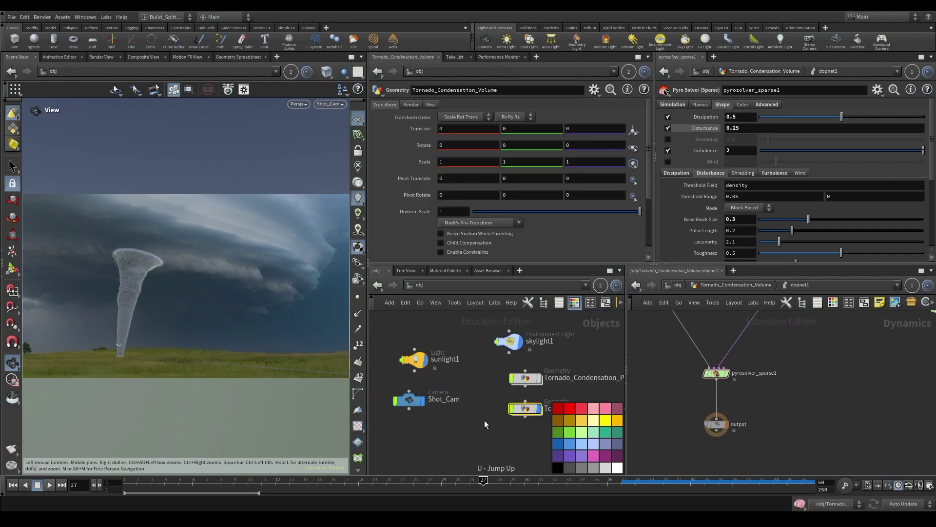
Step: Enter Tornado_Condensation_Particles, look over the wedge cache and file2 nodes, and display merge1
{"action": "double_click", "coordinate": [444, 399]}
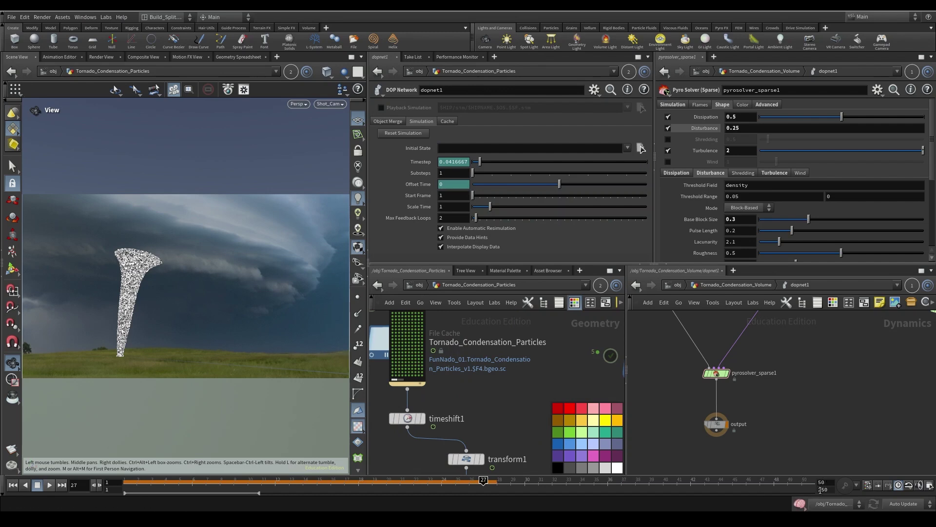
{"action": "scroll", "coordinate": [422, 384], "scroll_direction": "down", "scroll_amount": 3}
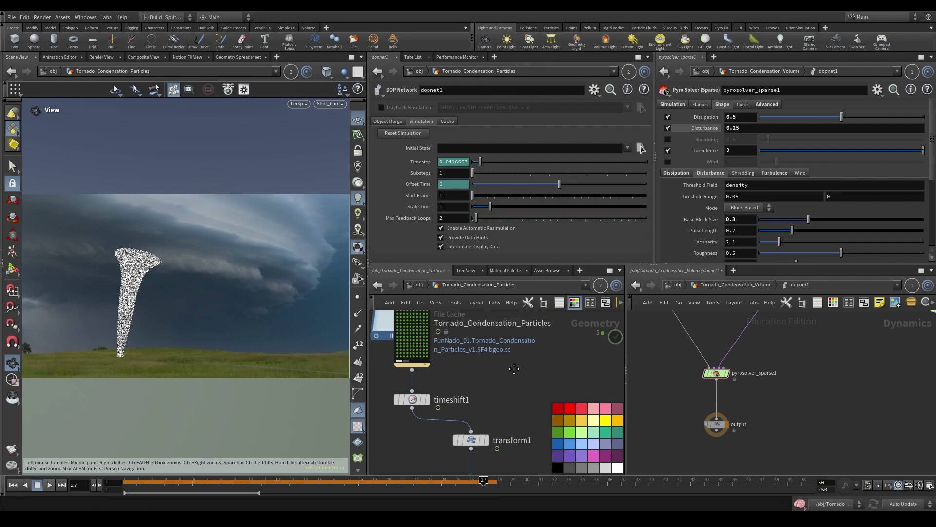
{"action": "scroll", "coordinate": [521, 402], "scroll_direction": "up", "scroll_amount": 3}
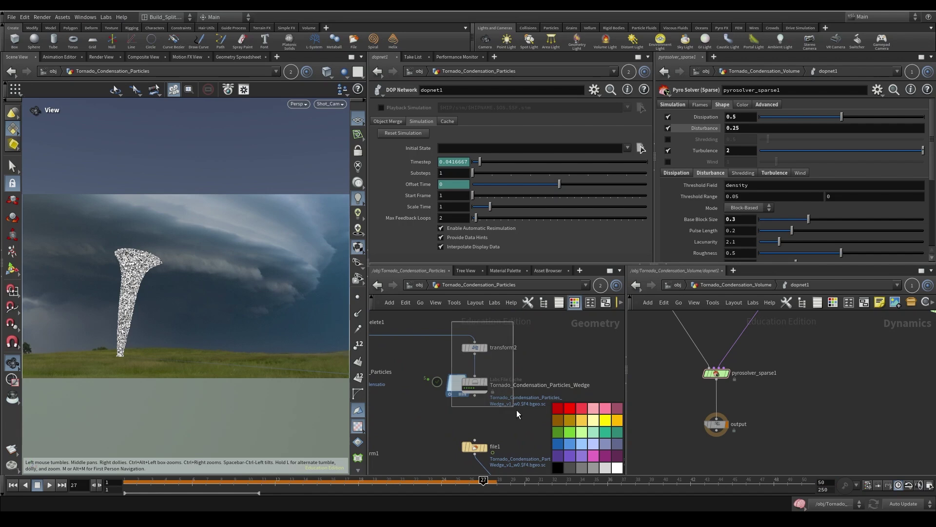
{"action": "left_click_drag", "start_coordinate": [516, 409], "coordinate": [595, 431]}
{"action": "scroll", "coordinate": [432, 334], "scroll_direction": "down", "scroll_amount": 4}
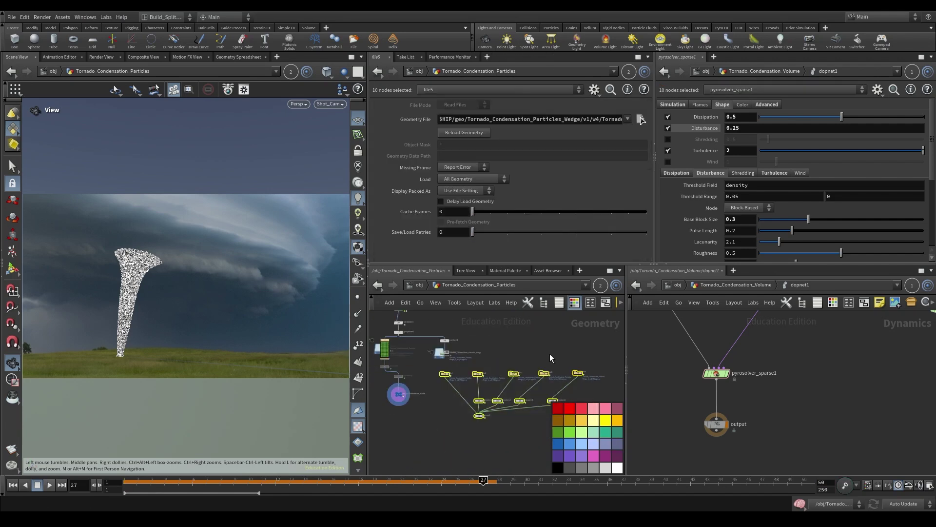
{"action": "scroll", "coordinate": [474, 458], "scroll_direction": "up", "scroll_amount": 3}
{"action": "left_click", "coordinate": [497, 351]}
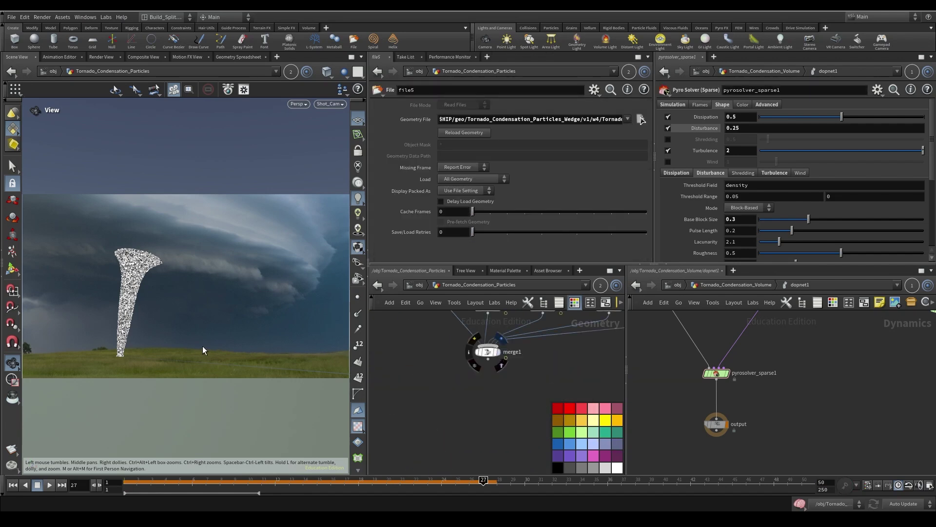
Step: Play the merged caches to frame 229 and tumble off Shot_Cam to view the grid
{"action": "key", "text": "Up"}
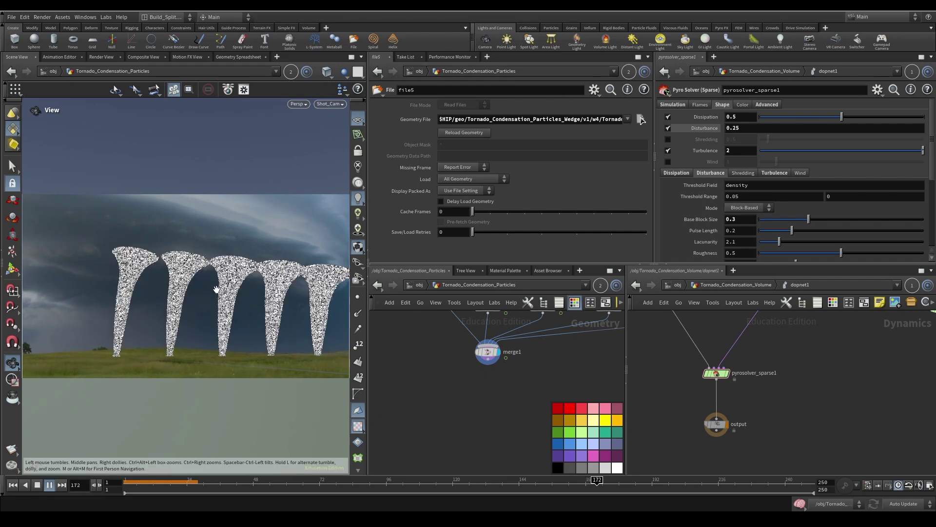
{"action": "left_click", "coordinate": [757, 481]}
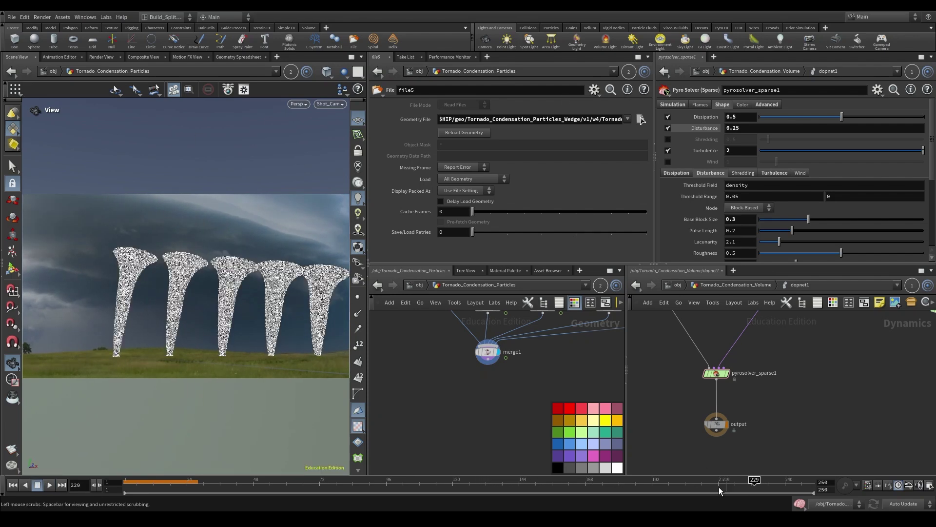
{"action": "left_click_drag", "start_coordinate": [238, 300], "coordinate": [166, 278]}
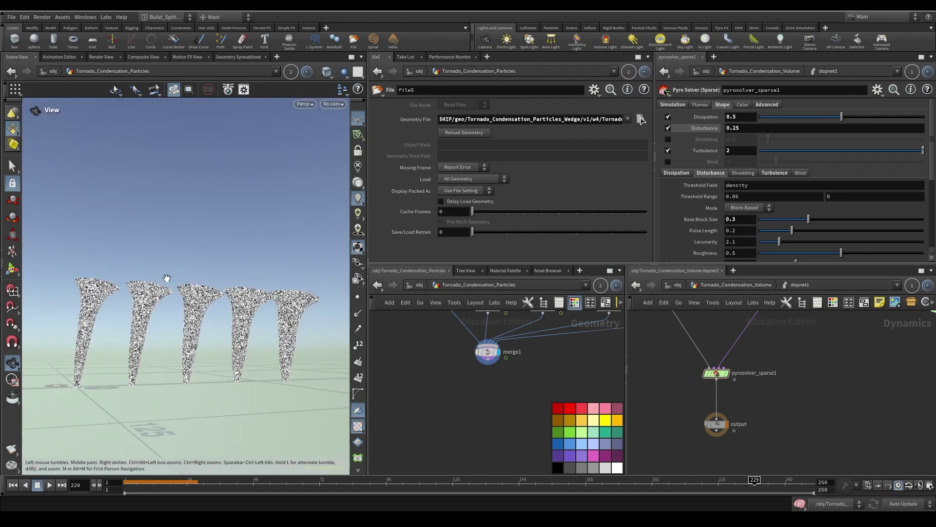
{"action": "left_click_drag", "start_coordinate": [194, 318], "coordinate": [171, 302]}
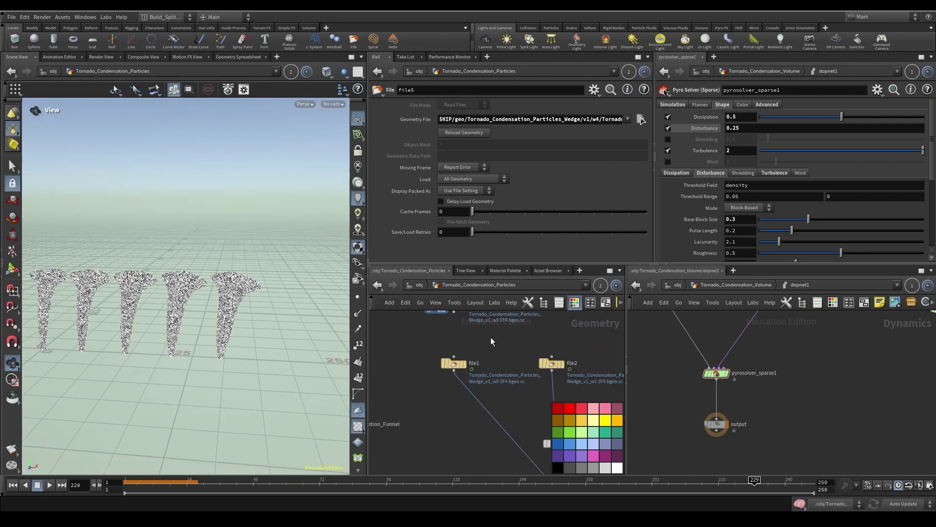
Step: Select Tornado_Condensation_Particles_Wedge and scroll its parameters to the Wedge Count of 5
{"action": "left_click", "coordinate": [512, 396]}
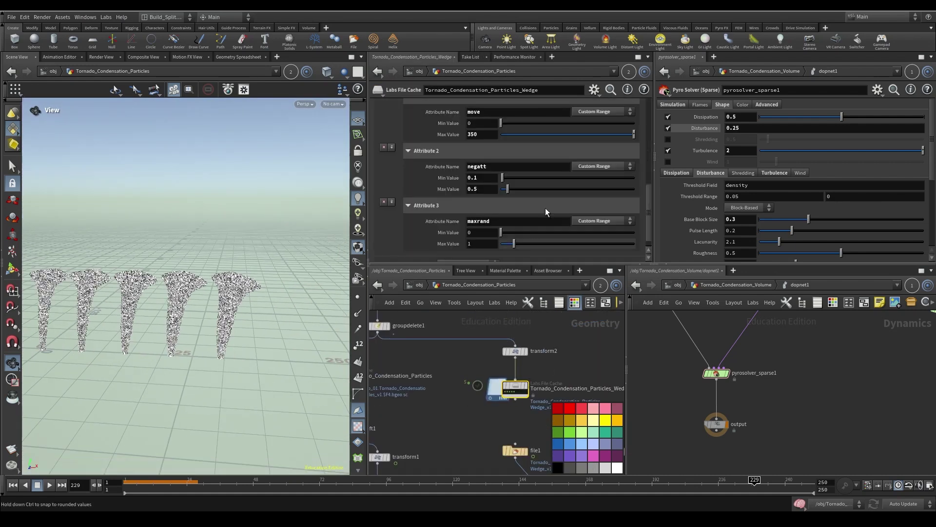
{"action": "scroll", "coordinate": [507, 204], "scroll_direction": "up", "scroll_amount": 10}
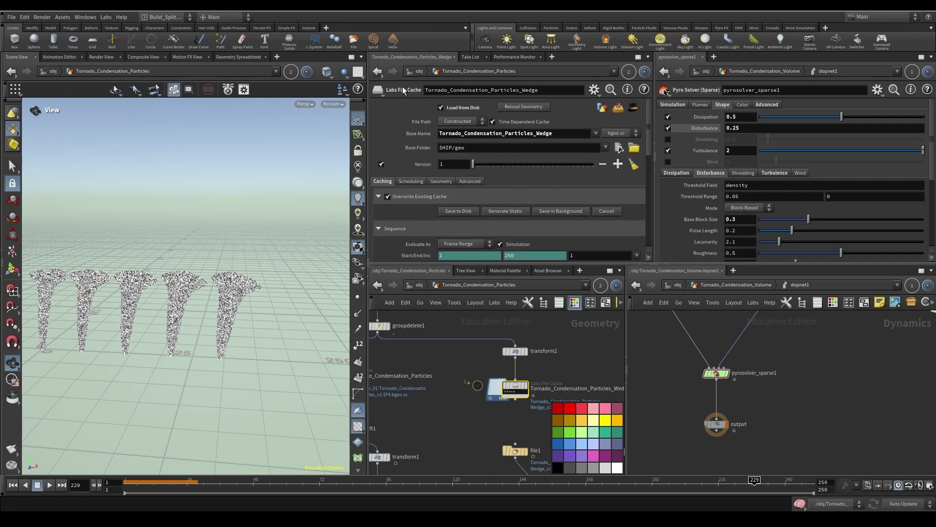
{"action": "scroll", "coordinate": [545, 216], "scroll_direction": "down", "scroll_amount": 5}
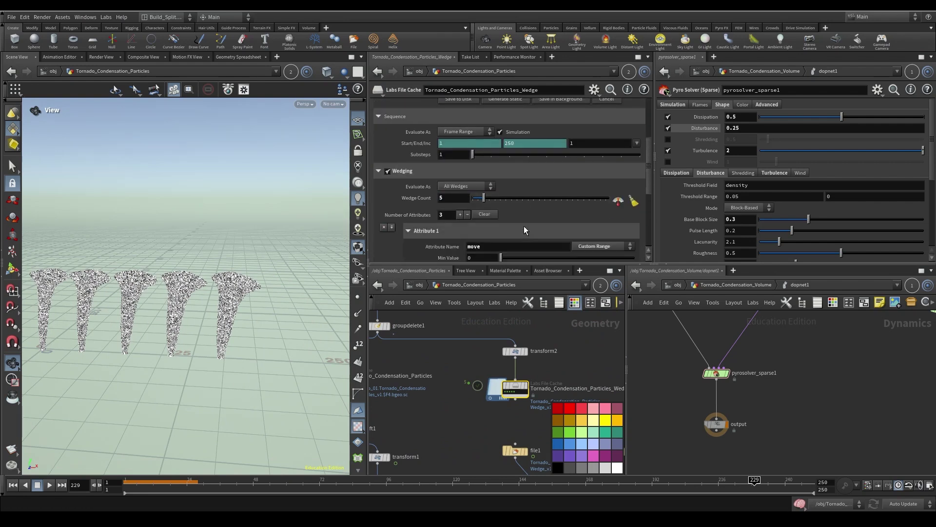
{"action": "scroll", "coordinate": [514, 214], "scroll_direction": "down", "scroll_amount": 4}
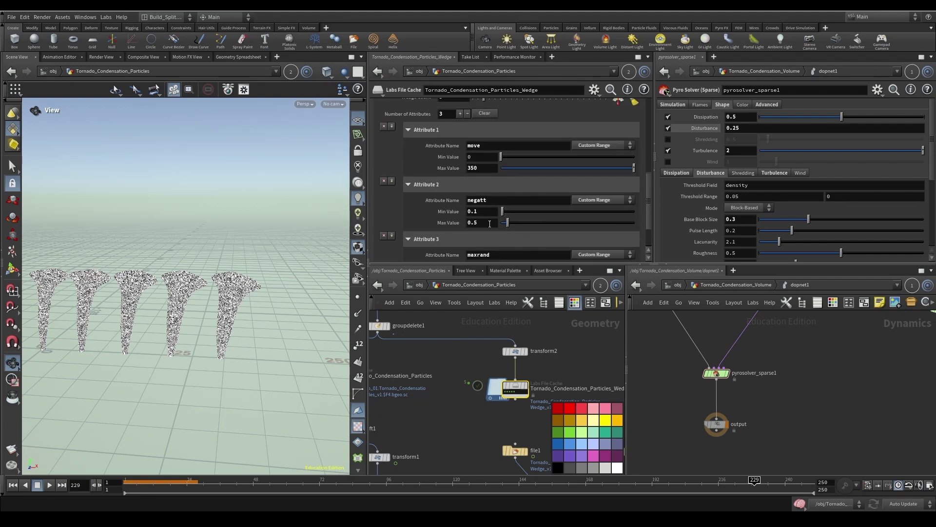
{"action": "scroll", "coordinate": [472, 187], "scroll_direction": "up", "scroll_amount": 3}
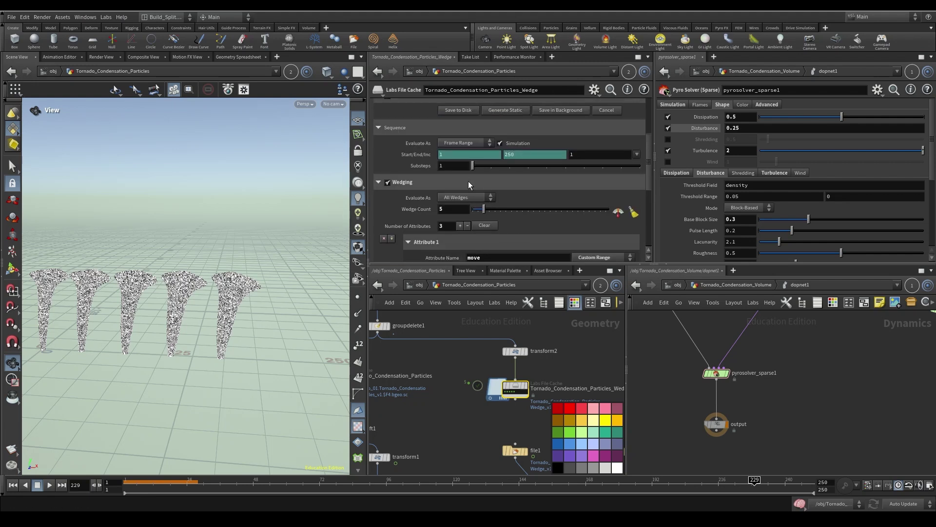
{"action": "scroll", "coordinate": [468, 180], "scroll_direction": "down", "scroll_amount": 2}
{"action": "scroll", "coordinate": [532, 224], "scroll_direction": "down", "scroll_amount": 2}
Step: Step through the move 0–350, negatt 0.1–0.5 and maxrand 0–1 range fields
{"action": "double_click", "coordinate": [481, 191]}
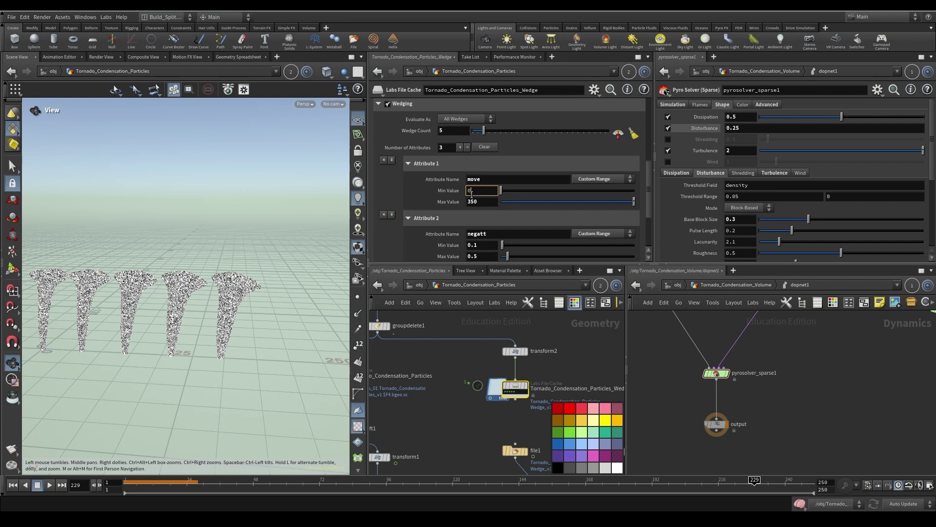
{"action": "key", "text": "Tab"}
{"action": "scroll", "coordinate": [483, 215], "scroll_direction": "down", "scroll_amount": 3}
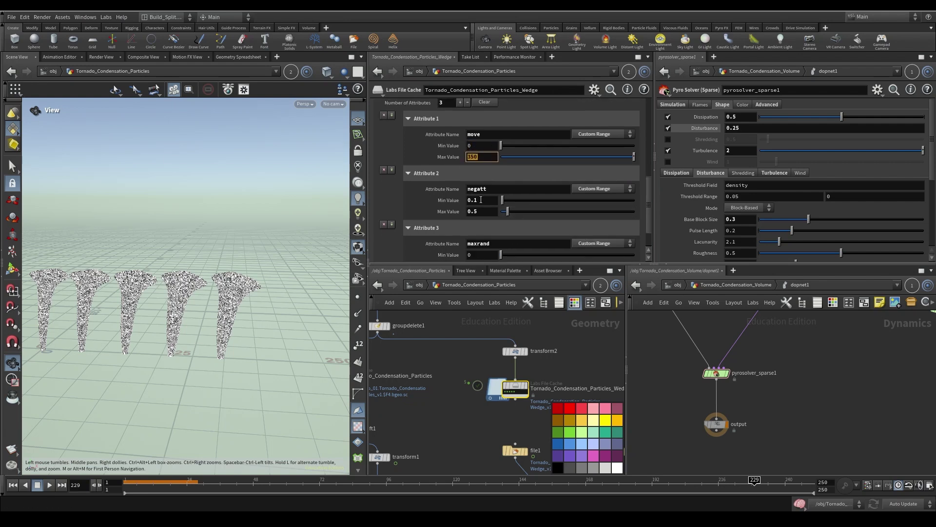
{"action": "key", "text": "Tab"}
{"action": "scroll", "coordinate": [459, 194], "scroll_direction": "down", "scroll_amount": 2}
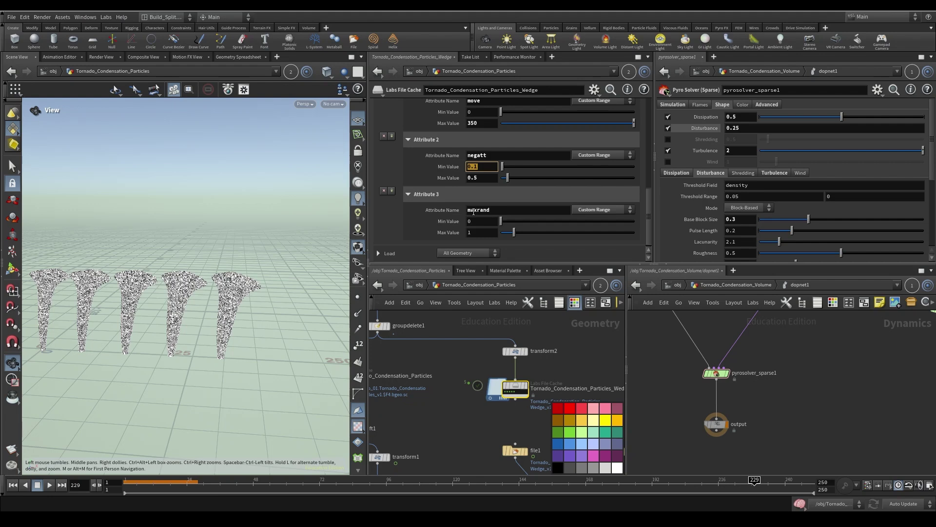
{"action": "scroll", "coordinate": [541, 190], "scroll_direction": "up", "scroll_amount": 5}
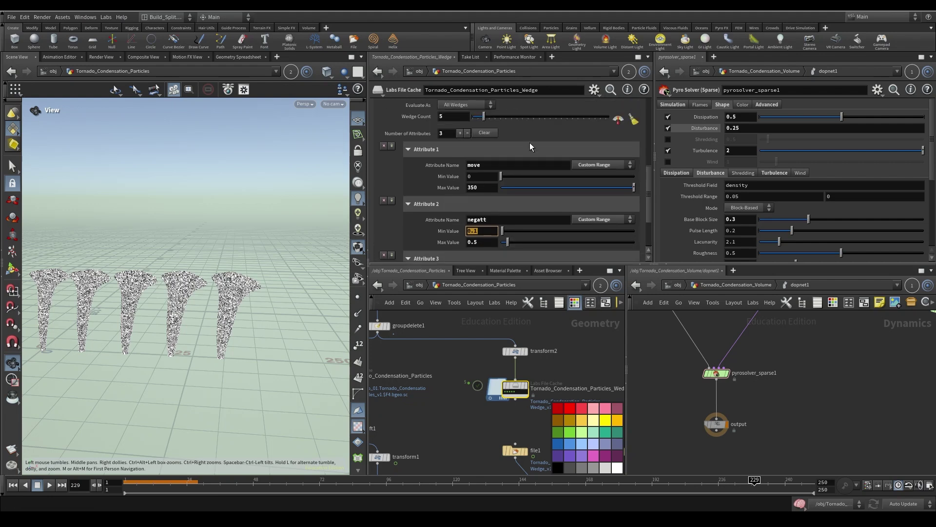
{"action": "scroll", "coordinate": [439, 171], "scroll_direction": "down", "scroll_amount": 3}
{"action": "key", "text": "Tab"}
{"action": "key", "text": "Tab"}
{"action": "key", "text": "Tab"}
{"action": "key", "text": "Tab"}
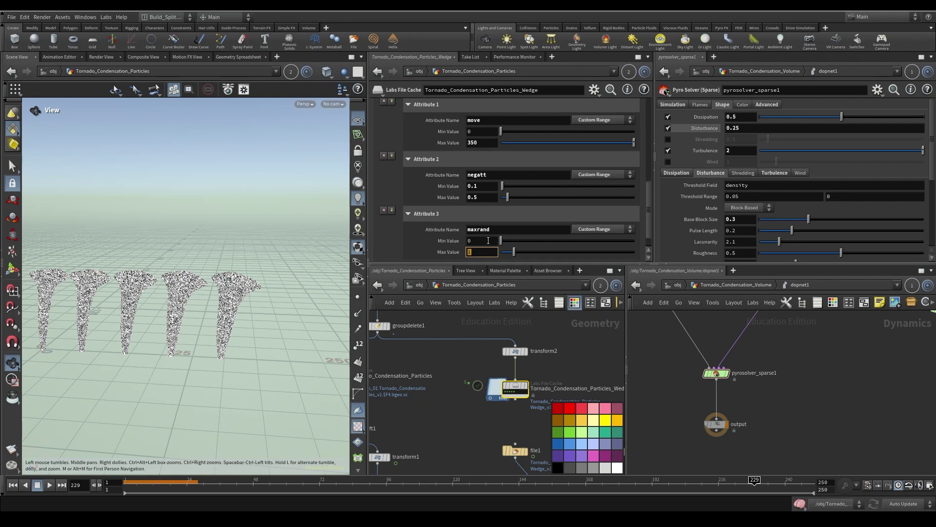
{"action": "scroll", "coordinate": [604, 257], "scroll_direction": "up", "scroll_amount": 6}
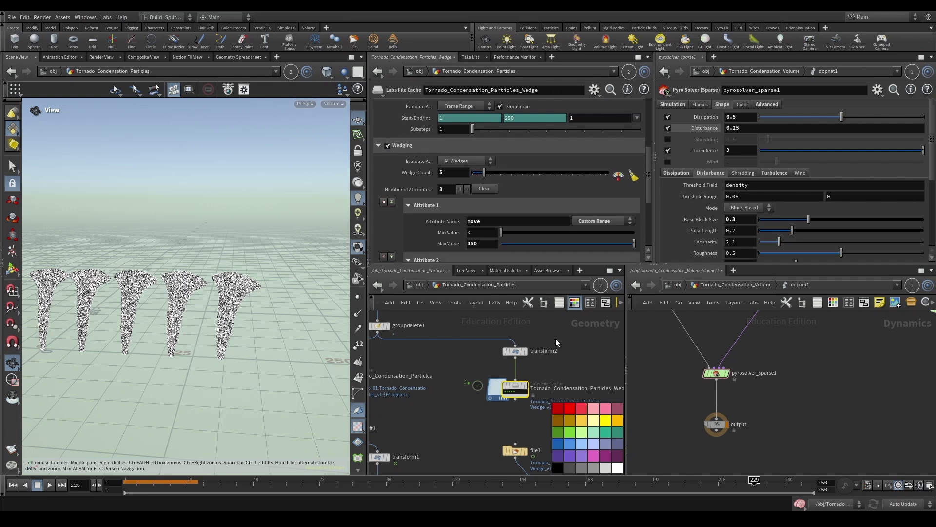
Step: Cancel the running particle simulation cook and return the timeline to frame 1
{"action": "middle_click_drag", "start_coordinate": [481, 336], "coordinate": [517, 382]}
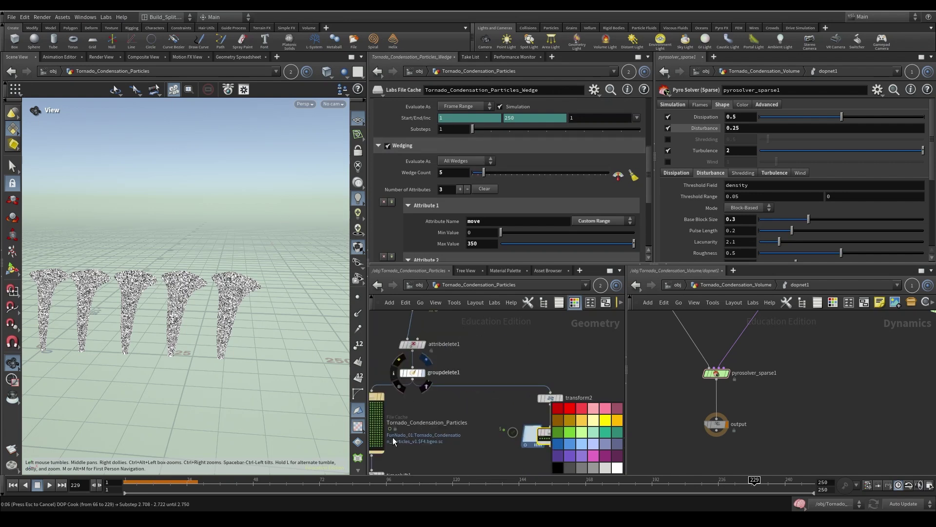
{"action": "key", "text": "Escape"}
{"action": "key", "text": "ctrl+Up"}
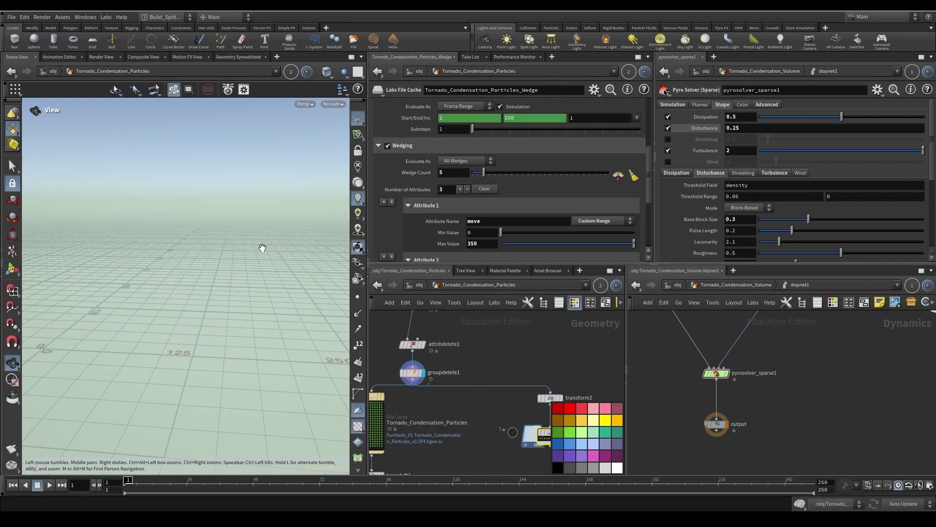
{"action": "scroll", "coordinate": [512, 337], "scroll_direction": "down", "scroll_amount": 5}
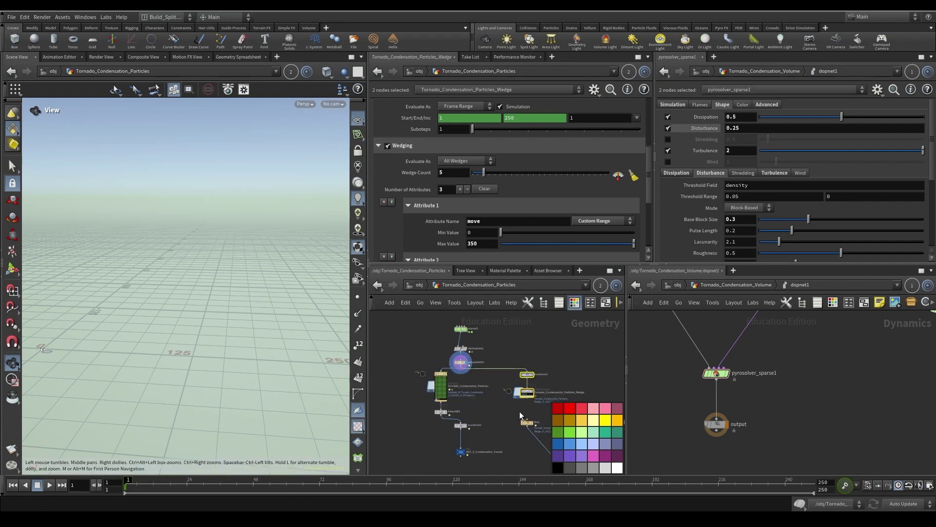
{"action": "scroll", "coordinate": [463, 328], "scroll_direction": "up", "scroll_amount": 5}
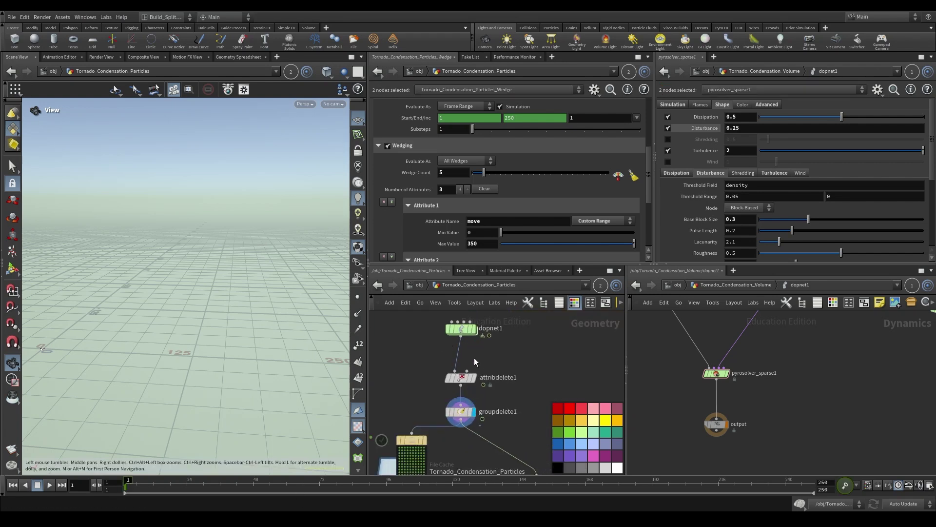
Step: Select dopnet1 to show its simulation settings: timestep 0.0416667, start frame 1
{"action": "middle_click_drag", "start_coordinate": [531, 382], "coordinate": [478, 322]}
{"action": "left_click_drag", "start_coordinate": [429, 317], "coordinate": [512, 387]}
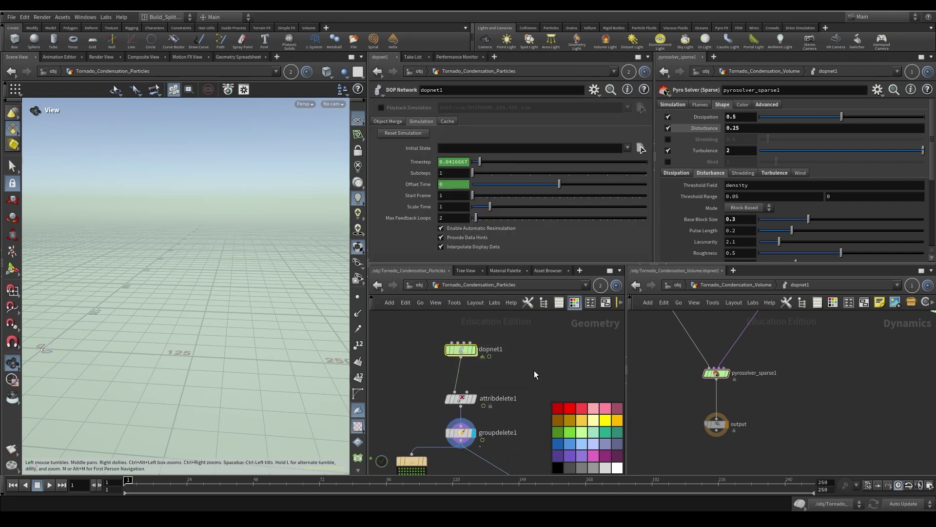
{"action": "left_click_drag", "start_coordinate": [437, 326], "coordinate": [531, 370]}
{"action": "middle_click_drag", "start_coordinate": [530, 366], "coordinate": [454, 349]}
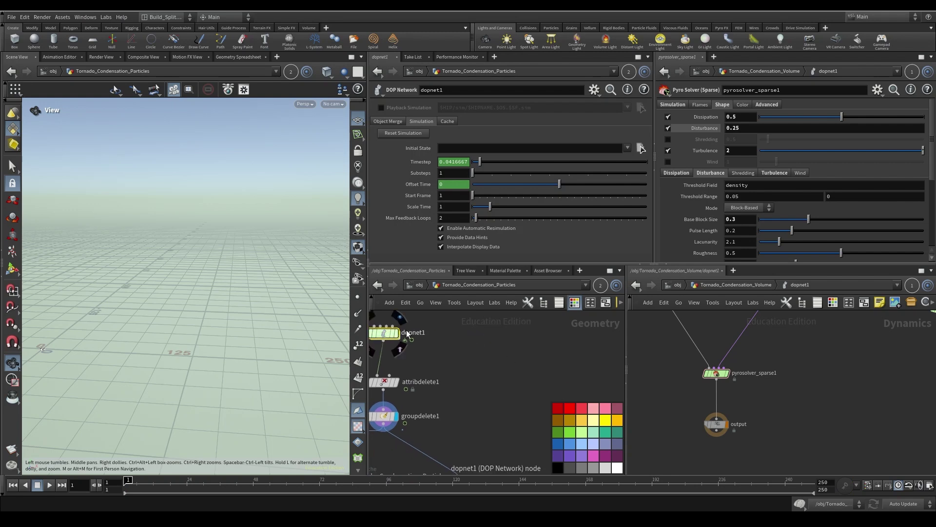
{"action": "key", "text": "Tab"}
Step: Place a DOP Import Fields node, delete it, and select dopnet1 to show its POP network
{"action": "type", "text": "dop import fiel"}
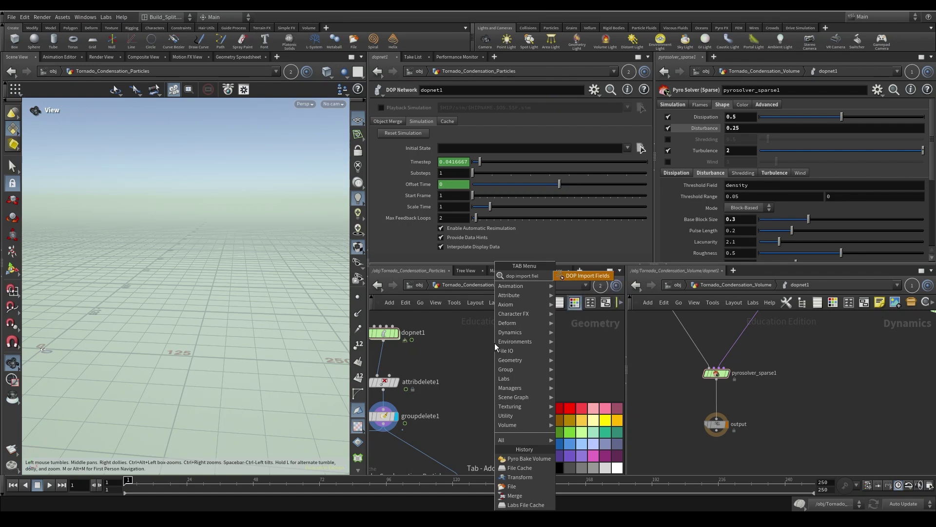
{"action": "key", "text": "Return"}
{"action": "left_click", "coordinate": [494, 343]}
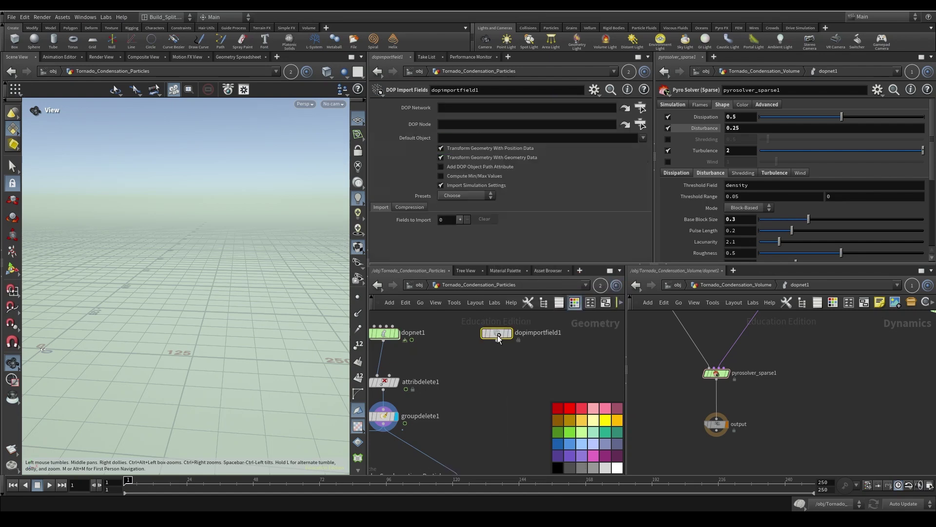
{"action": "left_click_drag", "start_coordinate": [537, 359], "coordinate": [459, 314]}
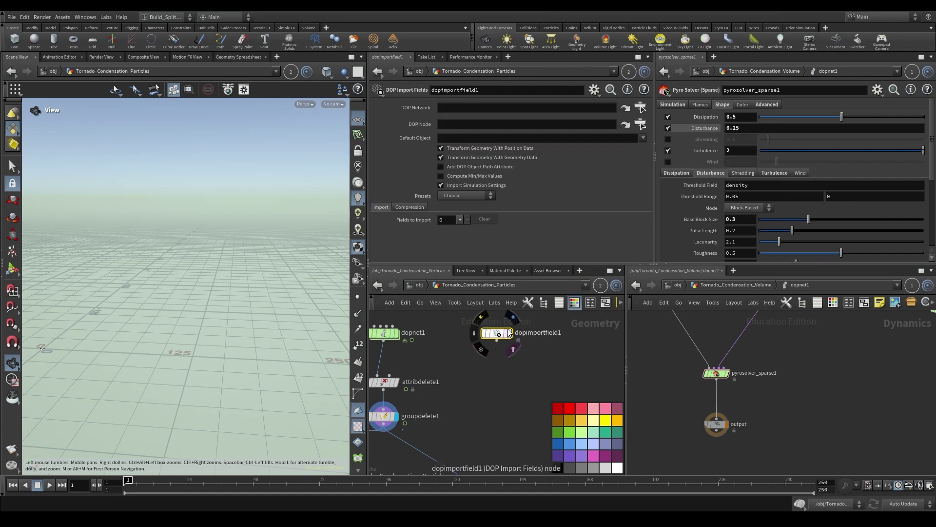
{"action": "key", "text": "Delete"}
{"action": "key", "text": "h"}
{"action": "left_click", "coordinate": [452, 339]}
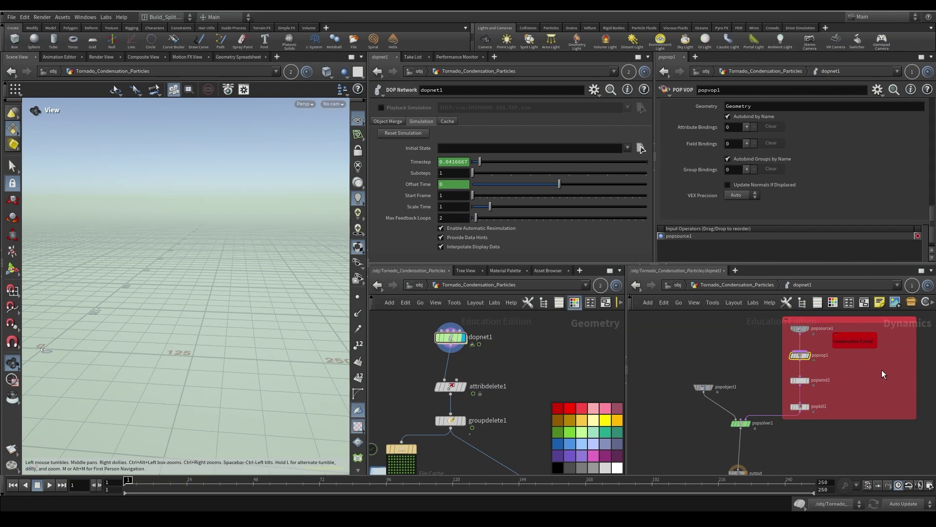
{"action": "double_click", "coordinate": [798, 356]}
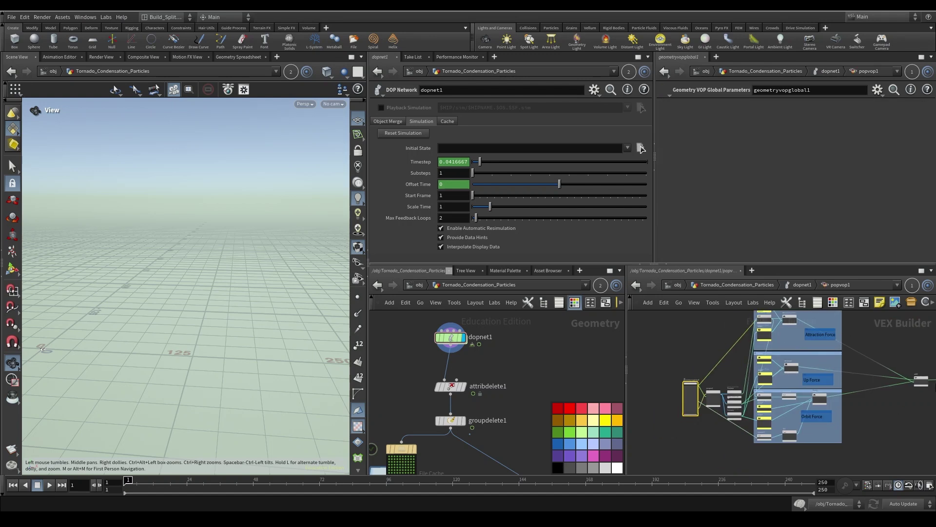
{"action": "key", "text": "u"}
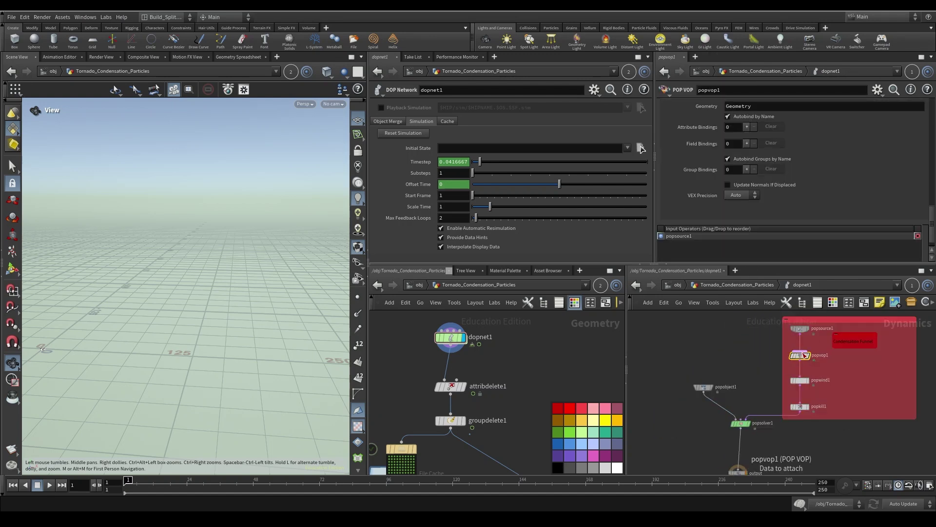
{"action": "scroll", "coordinate": [771, 192], "scroll_direction": "down", "scroll_amount": 10}
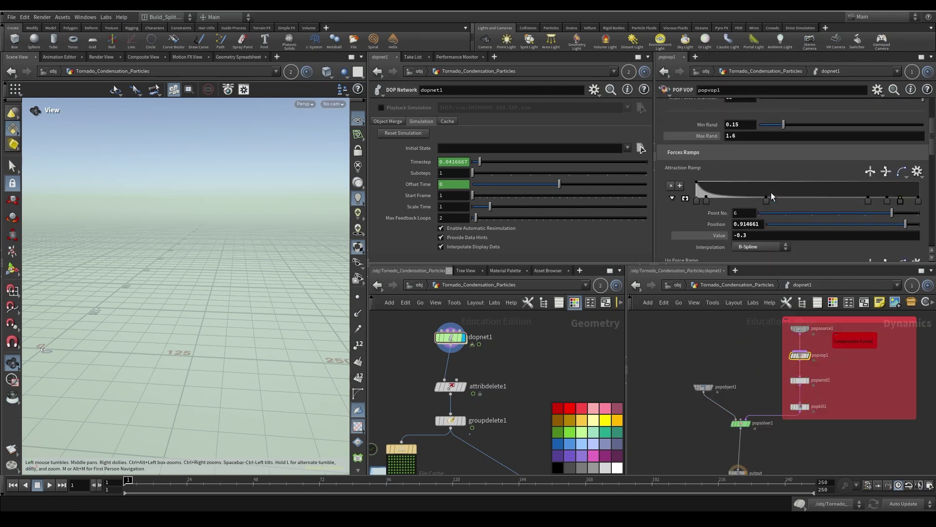
{"action": "scroll", "coordinate": [771, 194], "scroll_direction": "up", "scroll_amount": 4}
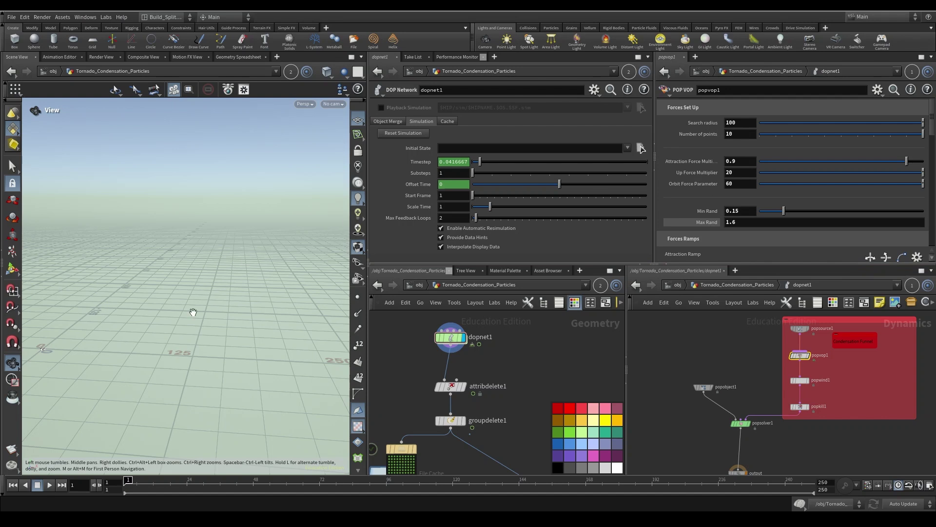
{"action": "middle_click_drag", "start_coordinate": [661, 411], "coordinate": [641, 381]}
{"action": "scroll", "coordinate": [470, 410], "scroll_direction": "down", "scroll_amount": 4}
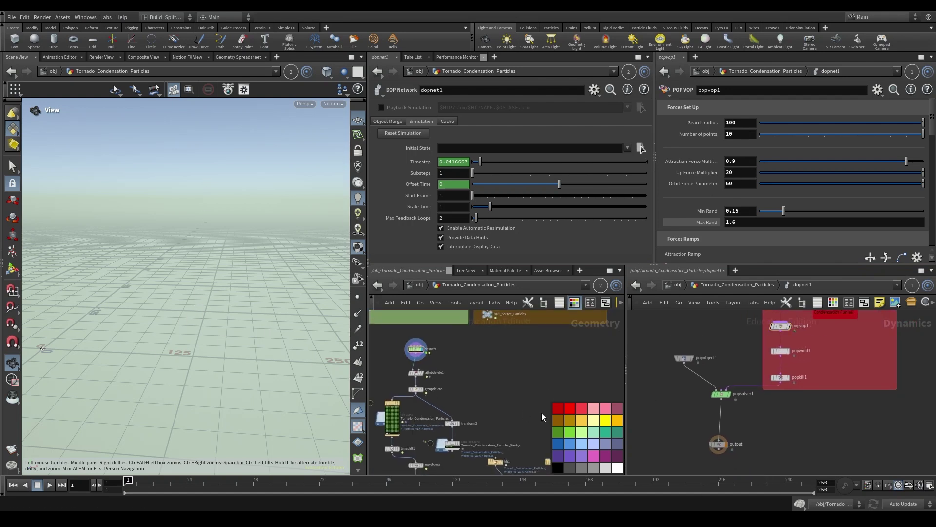
Step: Add a Transform node, transform7, to the geometry network
{"action": "key", "text": "Tab"}
{"action": "type", "text": "tran"}
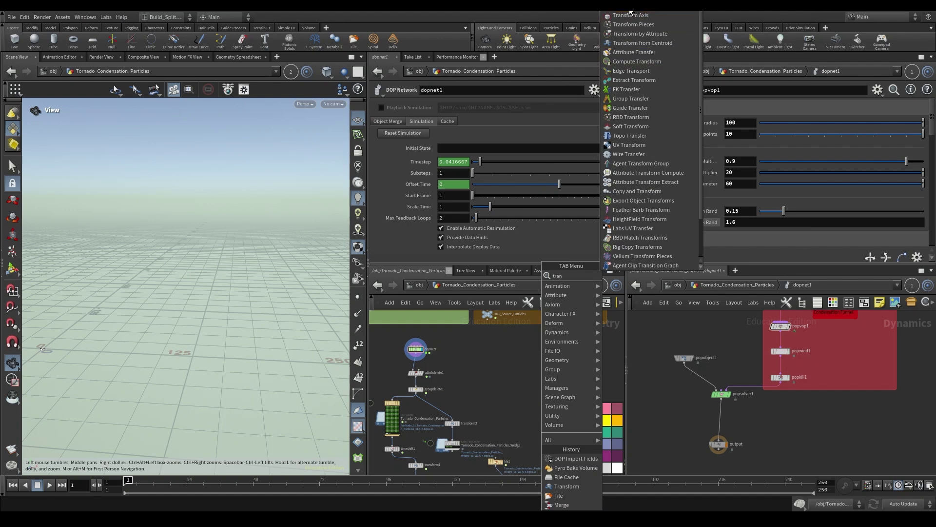
{"action": "key", "text": "Return"}
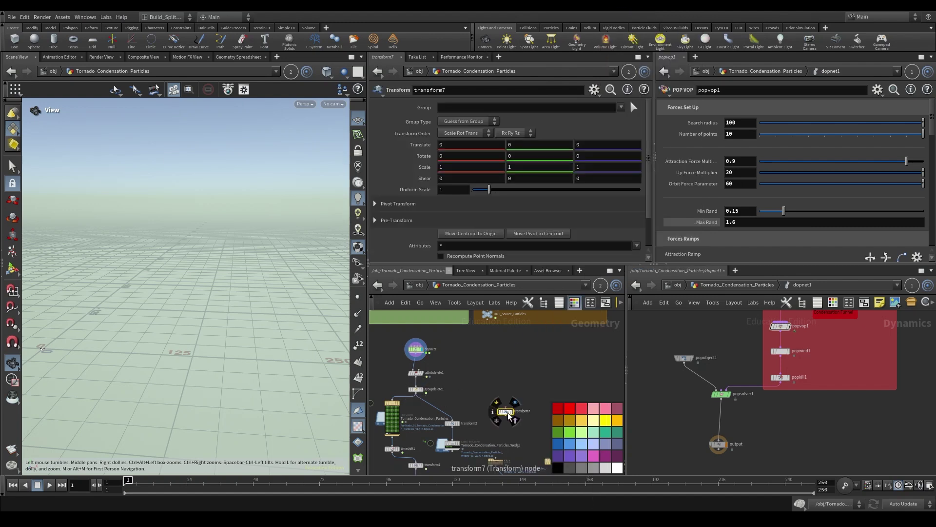
{"action": "left_click", "coordinate": [518, 403]}
{"action": "middle_click_drag", "start_coordinate": [519, 386], "coordinate": [466, 351]}
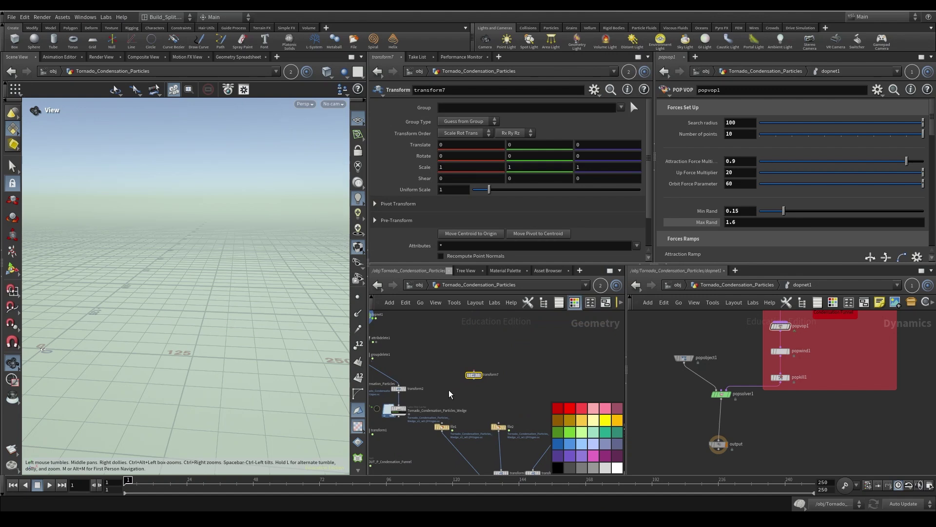
Step: Move transform7 further to the right
{"action": "scroll", "coordinate": [500, 411], "scroll_direction": "down", "scroll_amount": 3}
{"action": "left_click_drag", "start_coordinate": [524, 347], "coordinate": [383, 404]}
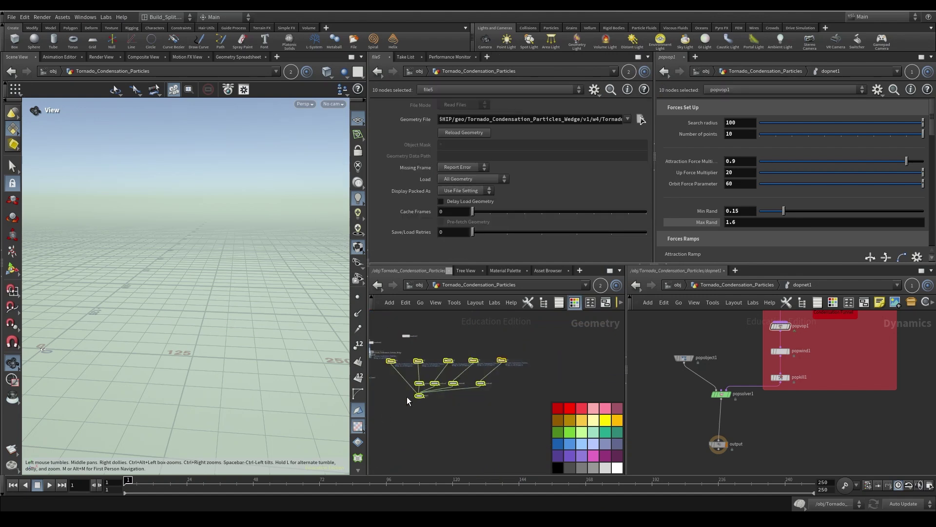
{"action": "scroll", "coordinate": [508, 369], "scroll_direction": "up", "scroll_amount": 5}
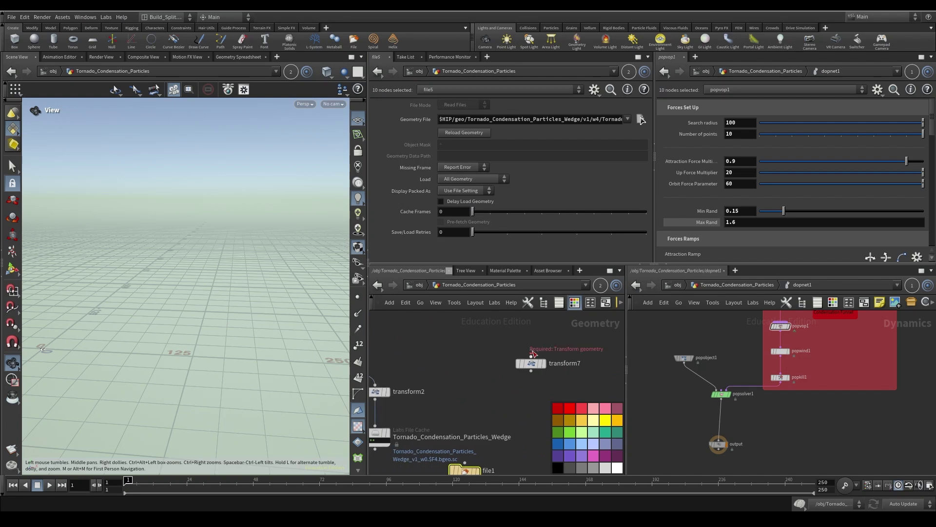
{"action": "left_click", "coordinate": [505, 342]}
{"action": "scroll", "coordinate": [504, 341], "scroll_direction": "down", "scroll_amount": 2}
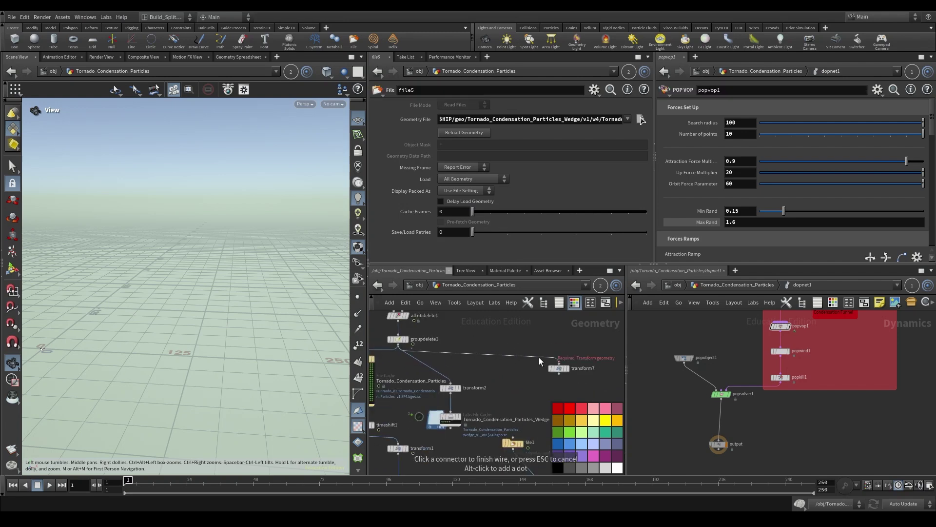
{"action": "scroll", "coordinate": [546, 347], "scroll_direction": "down", "scroll_amount": 1}
{"action": "left_click_drag", "start_coordinate": [519, 360], "coordinate": [548, 360]}
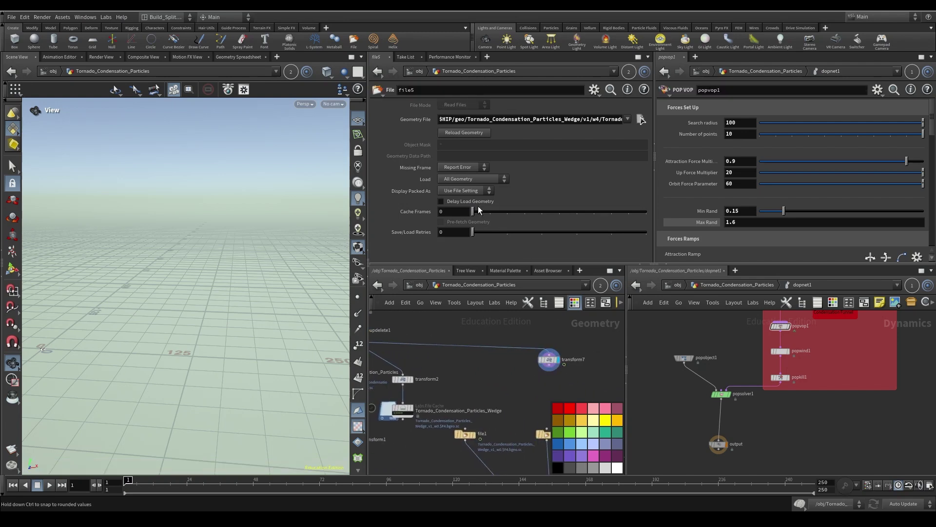
Step: Shift the file, transform and merge nodes to the right
{"action": "scroll", "coordinate": [510, 367], "scroll_direction": "down", "scroll_amount": 2}
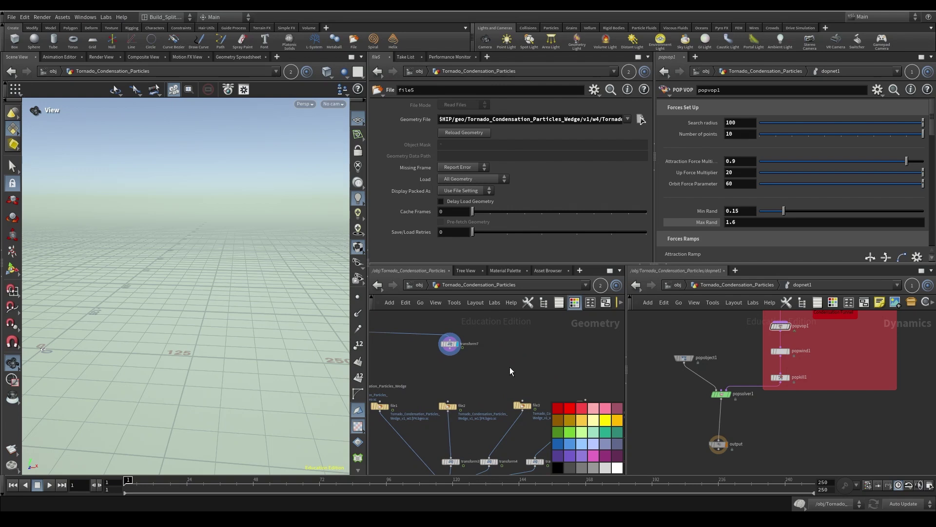
{"action": "right_click", "coordinate": [510, 367]}
{"action": "key", "text": "Escape"}
{"action": "scroll", "coordinate": [493, 368], "scroll_direction": "down", "scroll_amount": 2}
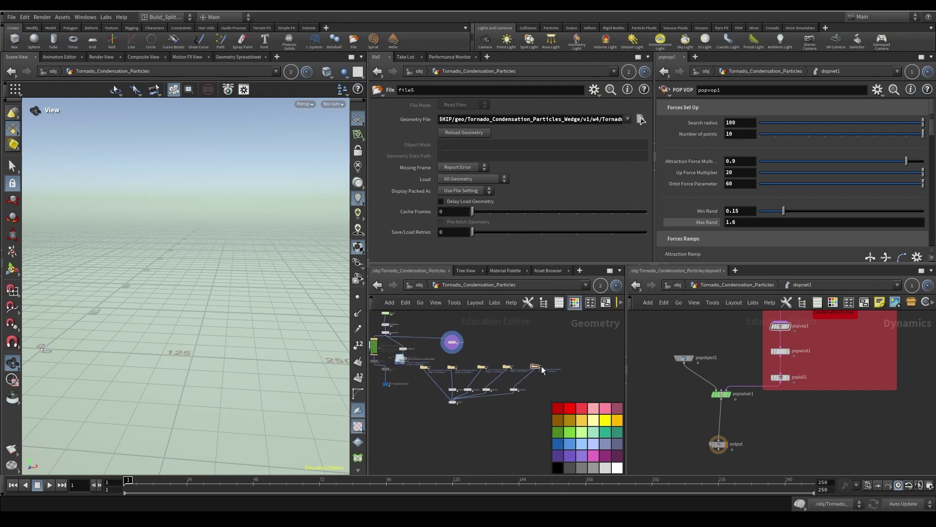
{"action": "left_click_drag", "start_coordinate": [560, 361], "coordinate": [414, 433]}
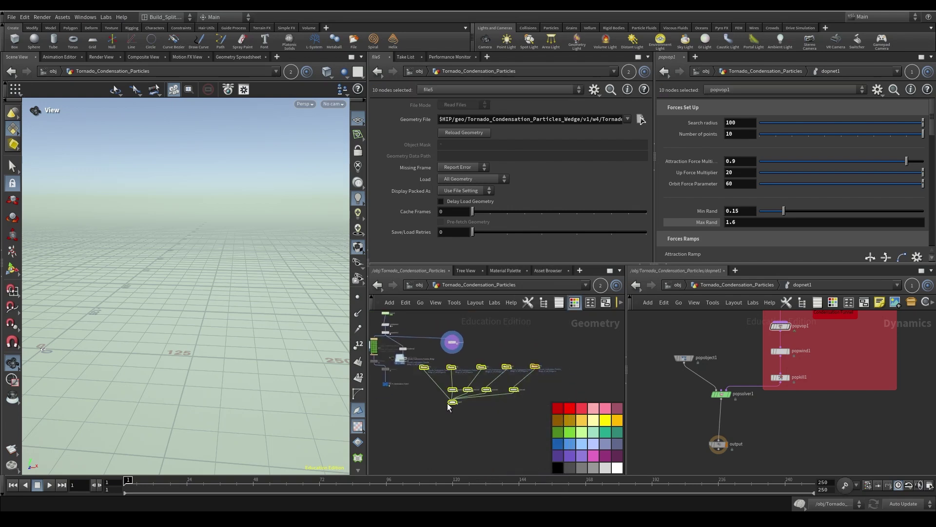
{"action": "left_click_drag", "start_coordinate": [442, 403], "coordinate": [588, 399]}
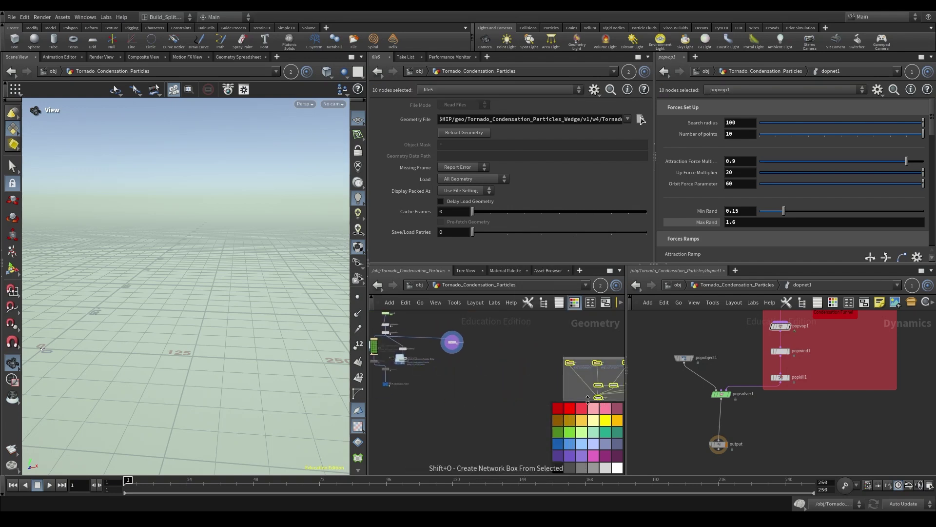
{"action": "scroll", "coordinate": [501, 356], "scroll_direction": "up", "scroll_amount": 3}
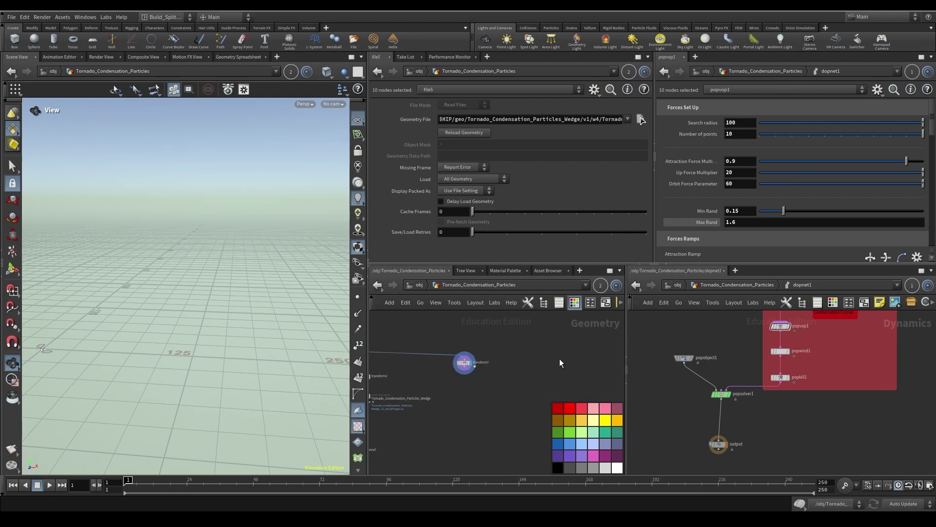
{"action": "scroll", "coordinate": [560, 362], "scroll_direction": "up", "scroll_amount": 2}
Step: Add a Labs File Cache node under transform7
{"action": "key", "text": "Tab"}
{"action": "type", "text": "labs"}
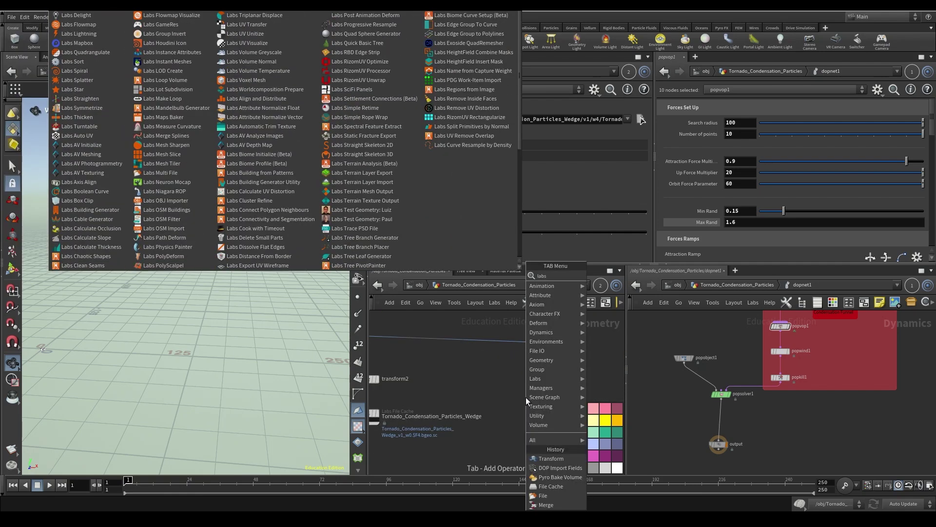
{"action": "type", "text": " cache"}
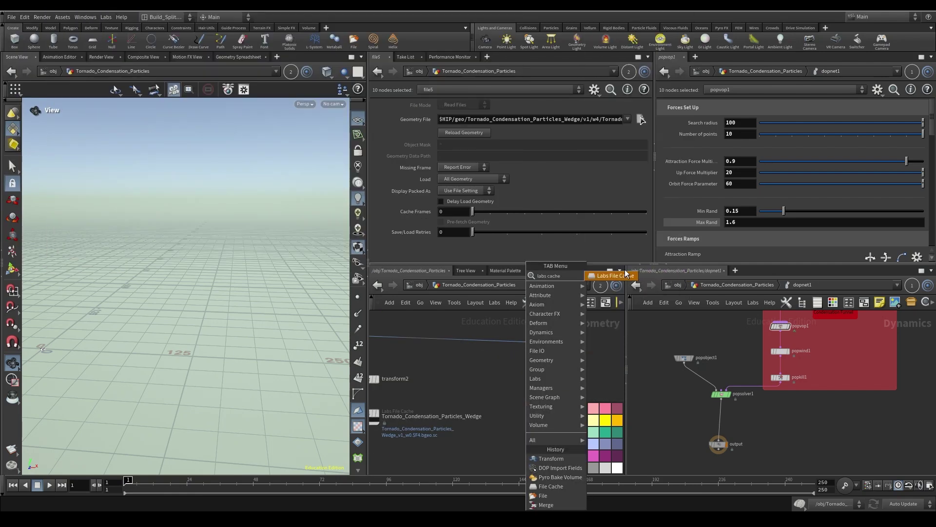
{"action": "left_click", "coordinate": [606, 276]}
{"action": "left_click", "coordinate": [536, 407]}
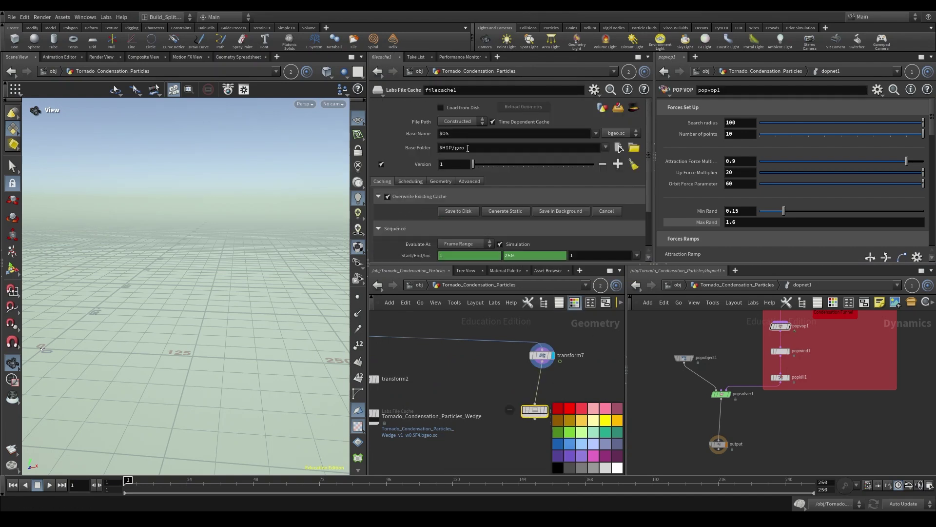
Step: Rename the cache to tutorial_wedge_cache and check its base folder D:/VFX_Projects/Tornado_2024/geo
{"action": "double_click", "coordinate": [451, 90]}
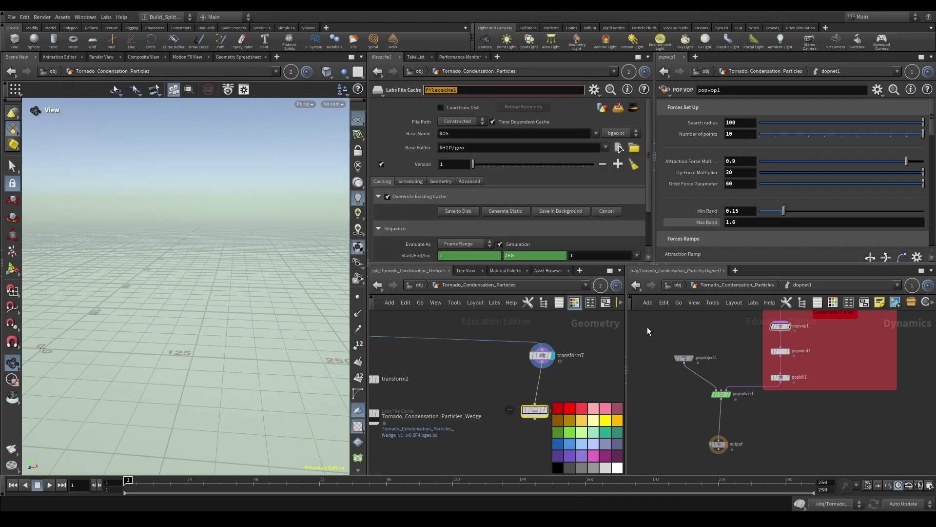
{"action": "type", "text": "tutorial_wedge_"}
{"action": "key", "text": "Return"}
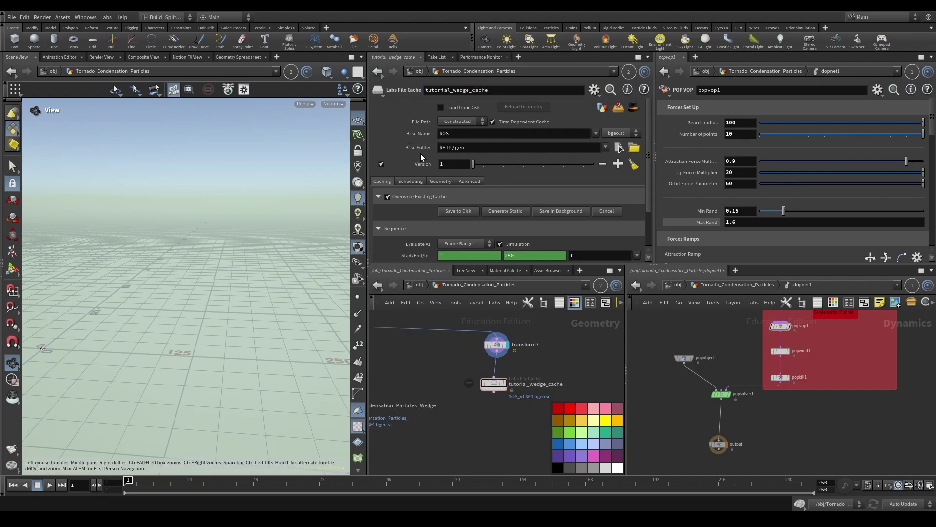
{"action": "left_click", "coordinate": [420, 150]}
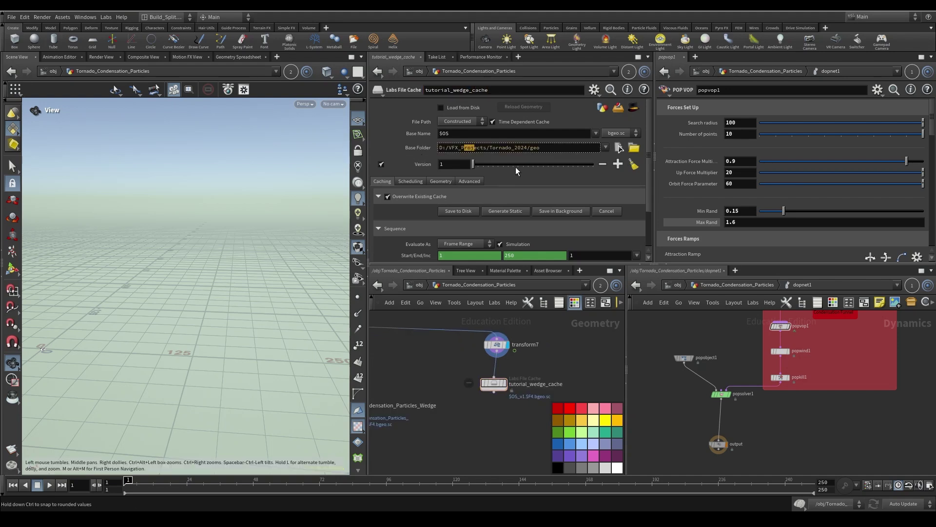
{"action": "left_click_drag", "start_coordinate": [496, 148], "coordinate": [521, 147]}
{"action": "left_click", "coordinate": [560, 149]}
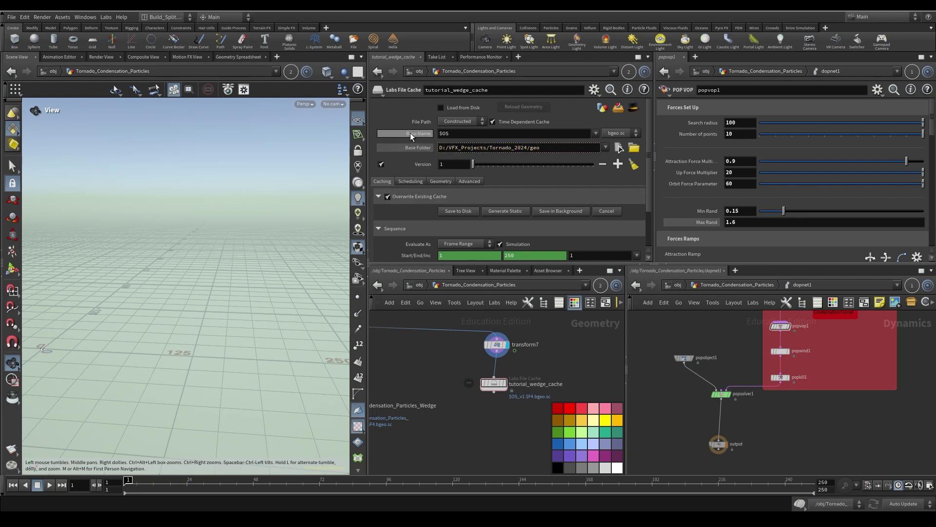
Step: Review the SOS base name presets and set the display flag on tutorial_wedge_cache
{"action": "left_click", "coordinate": [595, 134]}
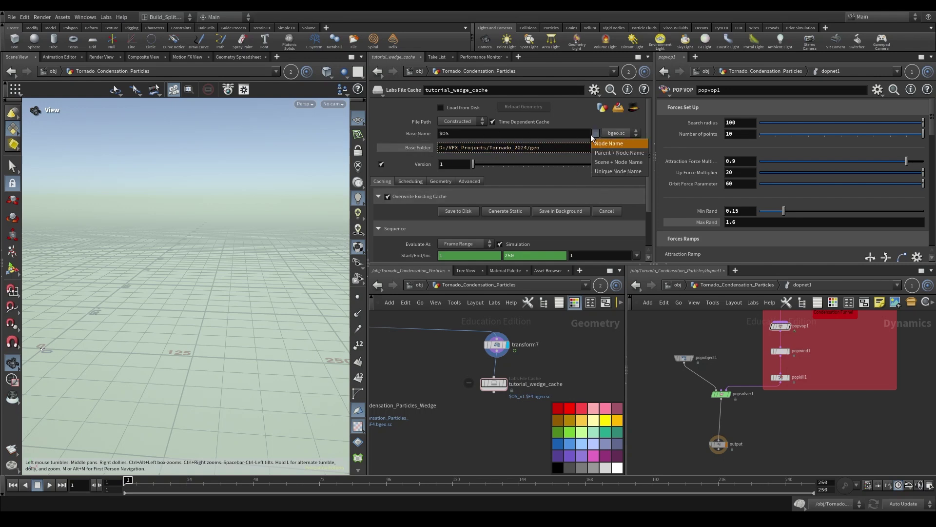
{"action": "left_click", "coordinate": [502, 89]}
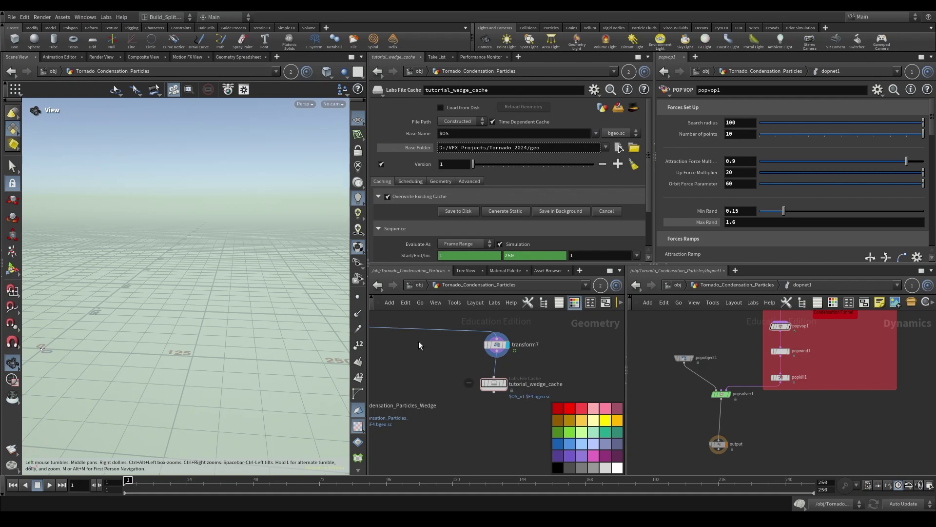
{"action": "left_click_drag", "start_coordinate": [508, 379], "coordinate": [498, 381]}
{"action": "left_click", "coordinate": [508, 388]}
{"action": "scroll", "coordinate": [544, 229], "scroll_direction": "down", "scroll_amount": 2}
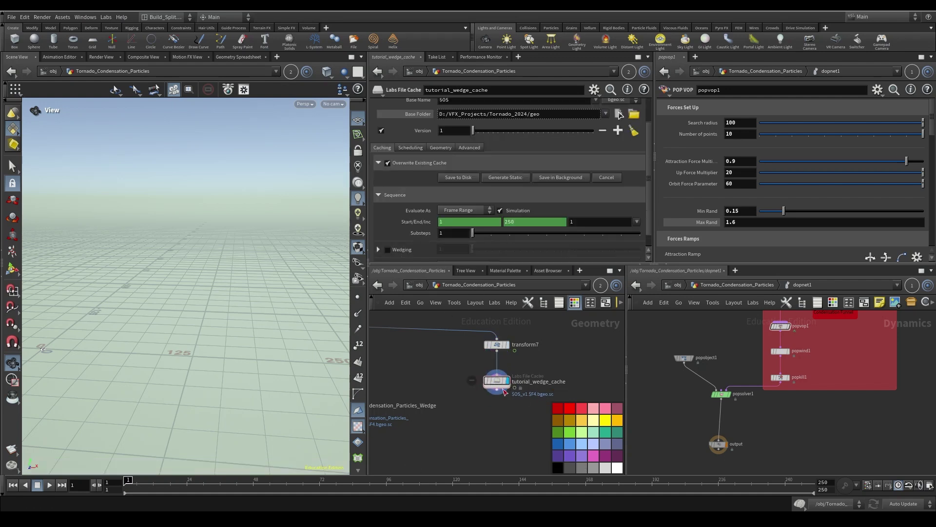
Step: Turn on One Batch at a Time under Scheduling, then return to the Caching settings
{"action": "left_click", "coordinate": [510, 210]}
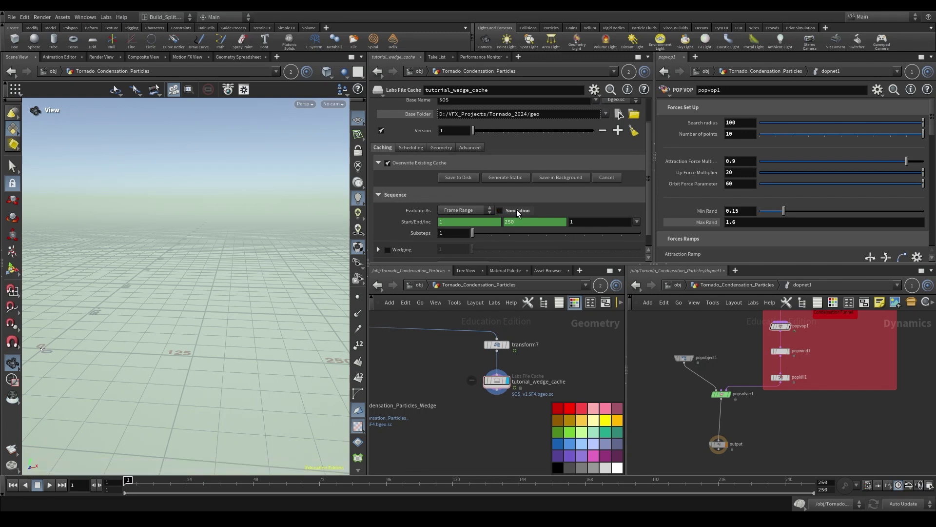
{"action": "left_click", "coordinate": [411, 147]}
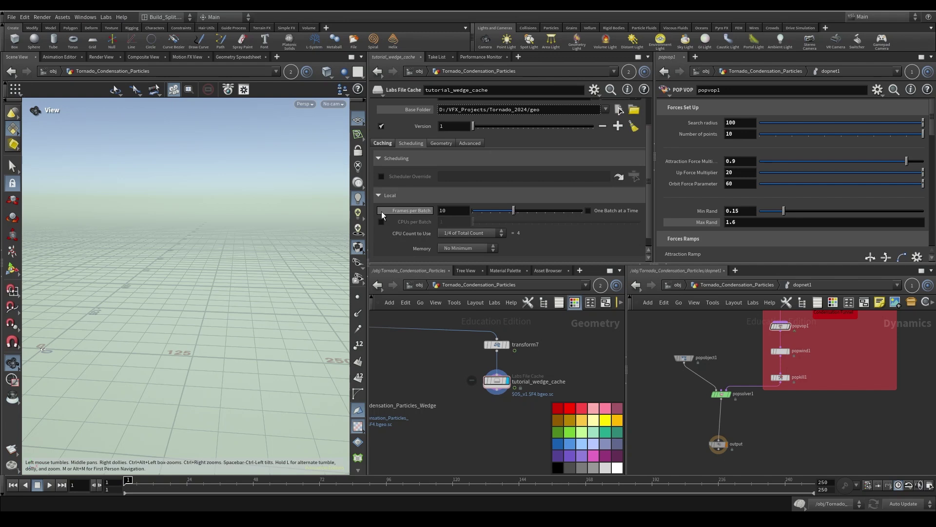
{"action": "left_click", "coordinate": [629, 212]}
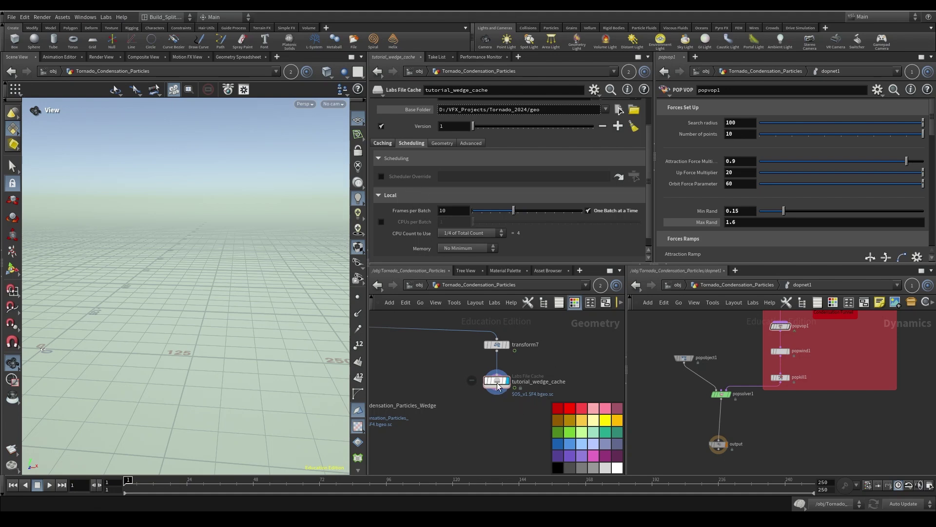
{"action": "left_click", "coordinate": [383, 144]}
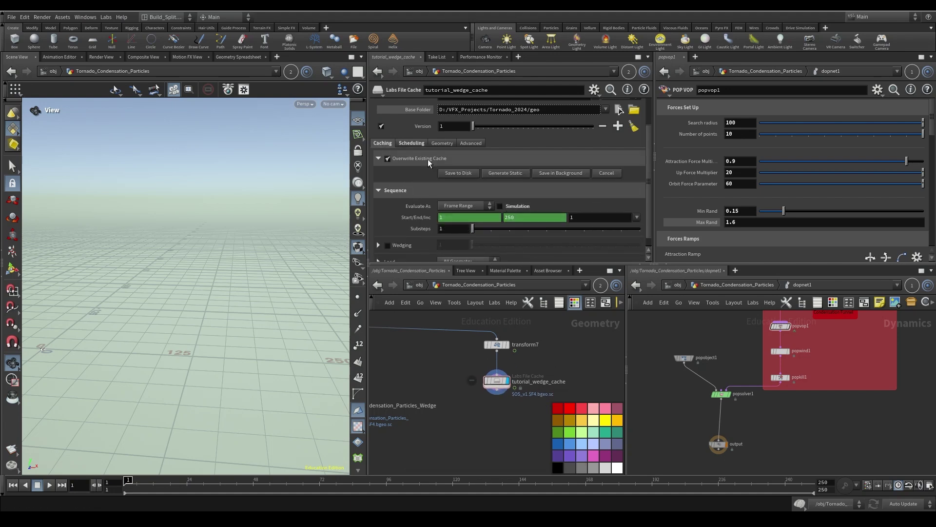
{"action": "left_click", "coordinate": [412, 144]}
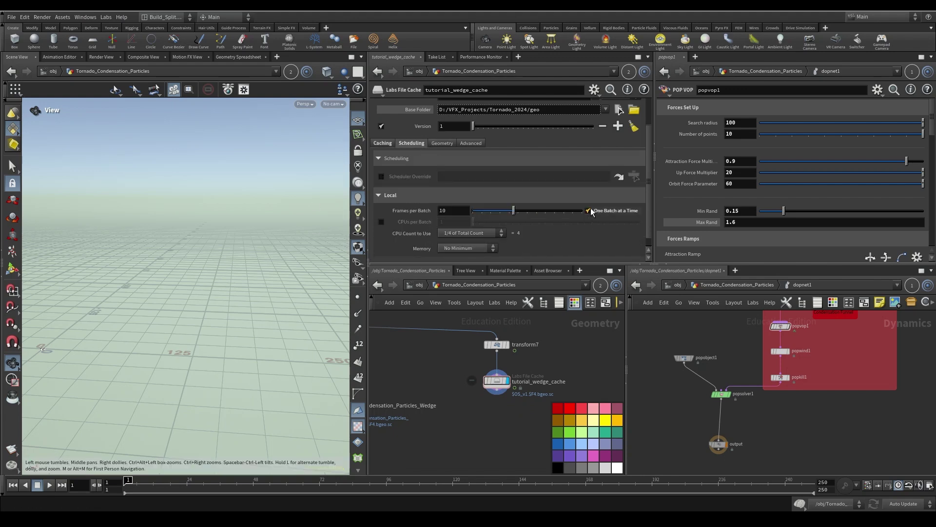
{"action": "left_click", "coordinate": [382, 144]}
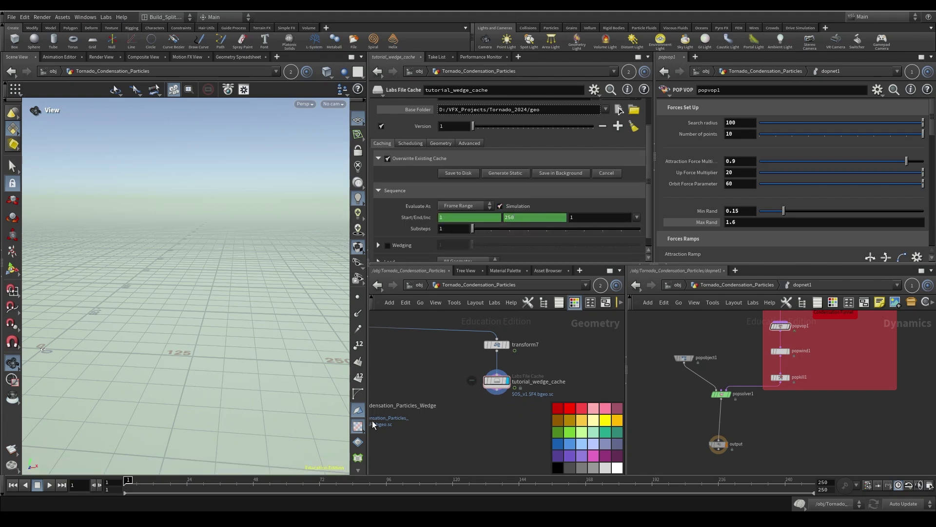
Step: Reselect only the tutorial_wedge_cache node after grabbing it with transform7
{"action": "scroll", "coordinate": [439, 232], "scroll_direction": "down", "scroll_amount": 1}
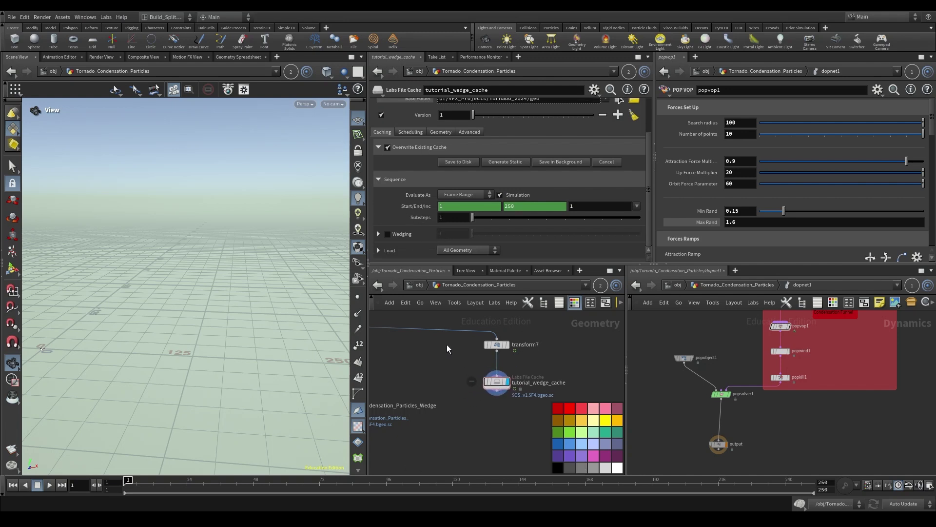
{"action": "left_click_drag", "start_coordinate": [447, 344], "coordinate": [494, 364], "text": "shift"}
{"action": "left_click", "coordinate": [496, 381]}
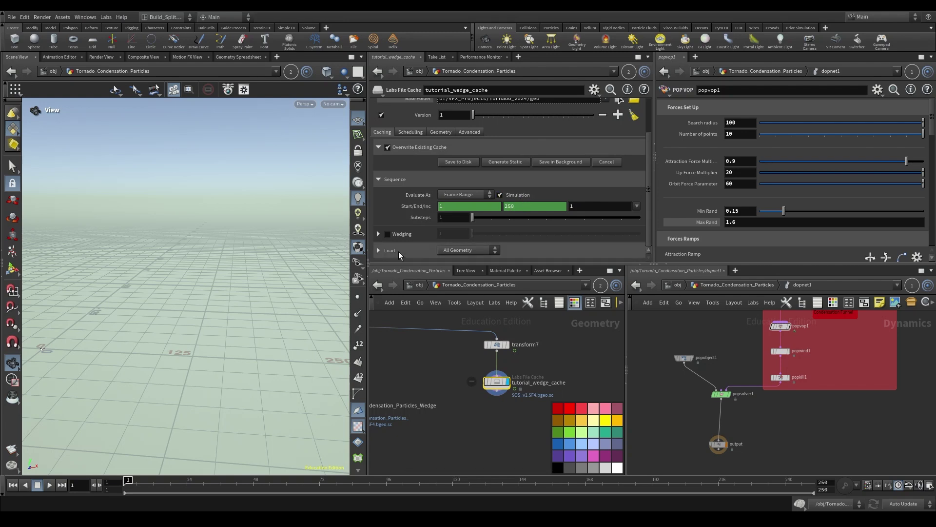
Step: Enable wedging on tutorial_wedge_cache, set Wedge Count to 3, and expand the Wedging folder
{"action": "left_click", "coordinate": [389, 235]}
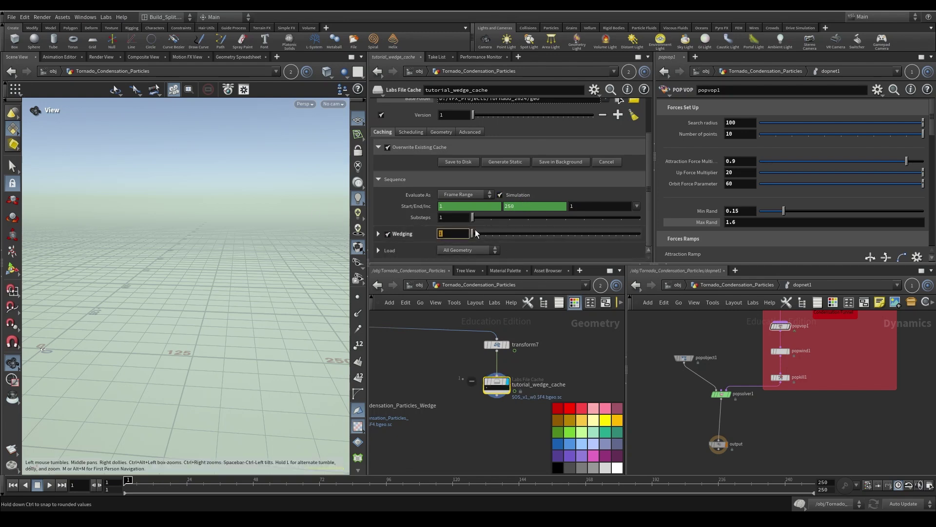
{"action": "type", "text": "3"}
{"action": "key", "text": "Return"}
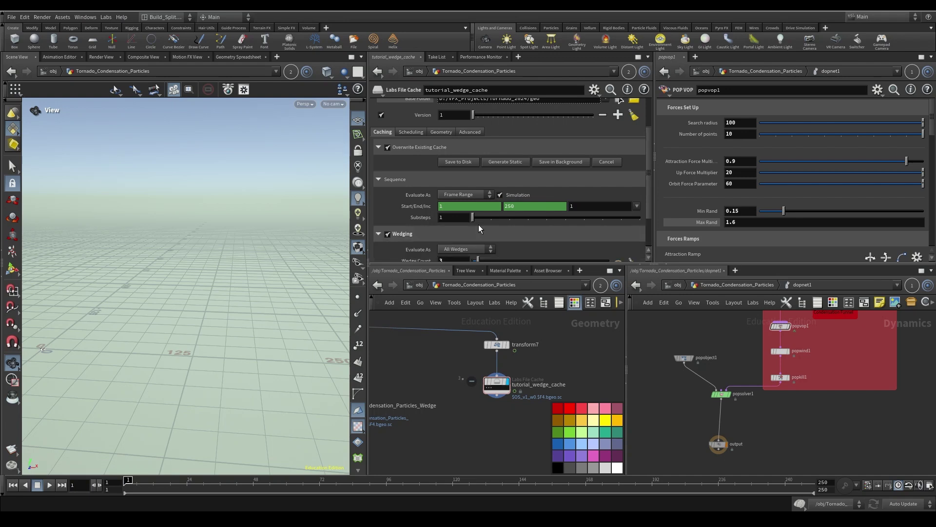
{"action": "left_click", "coordinate": [378, 234]}
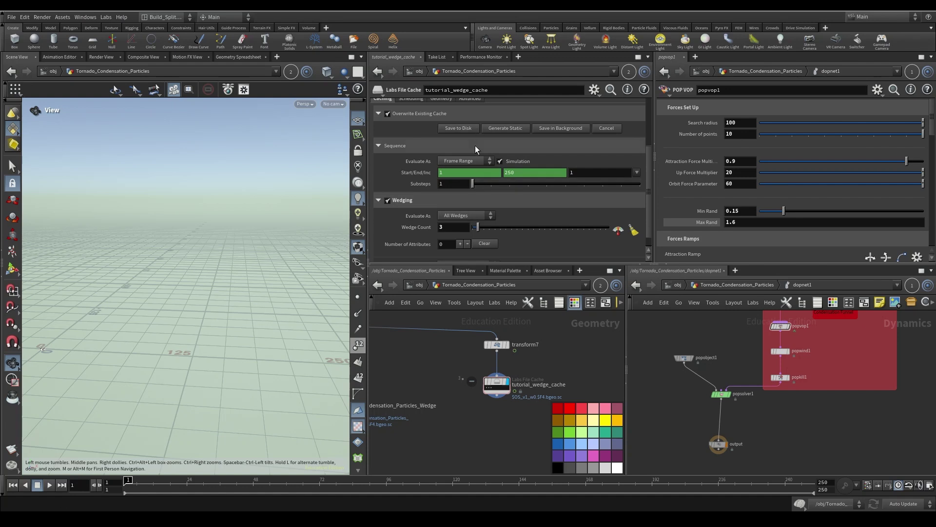
{"action": "scroll", "coordinate": [485, 435], "scroll_direction": "up", "scroll_amount": 5}
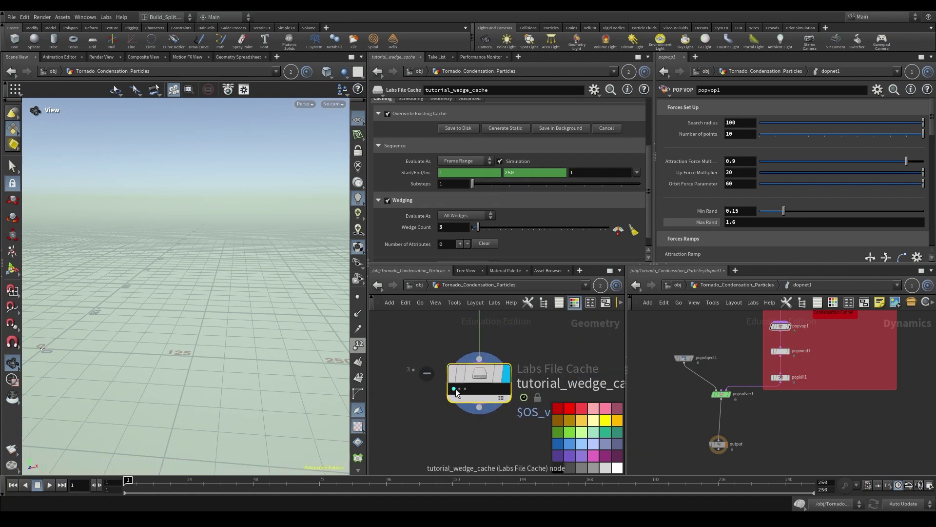
{"action": "mouse_move", "coordinate": [455, 390]}
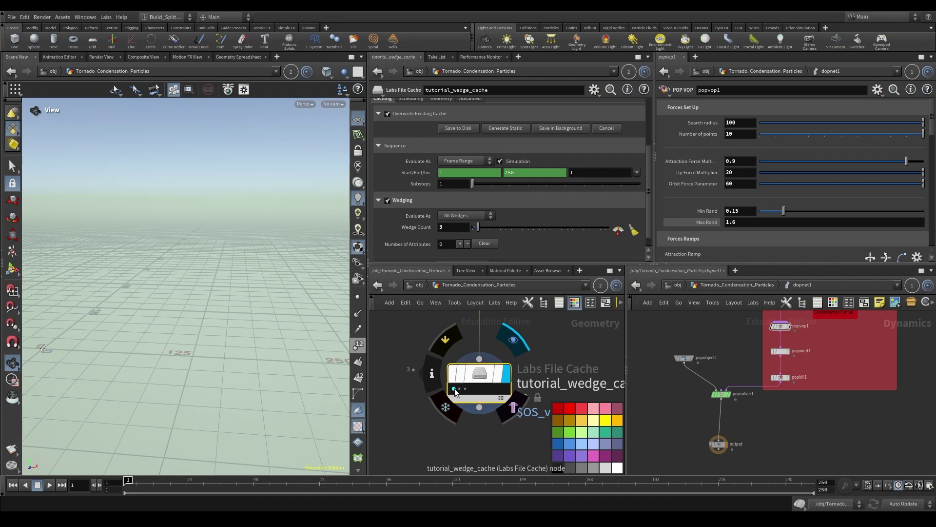
{"action": "scroll", "coordinate": [534, 233], "scroll_direction": "down", "scroll_amount": 1}
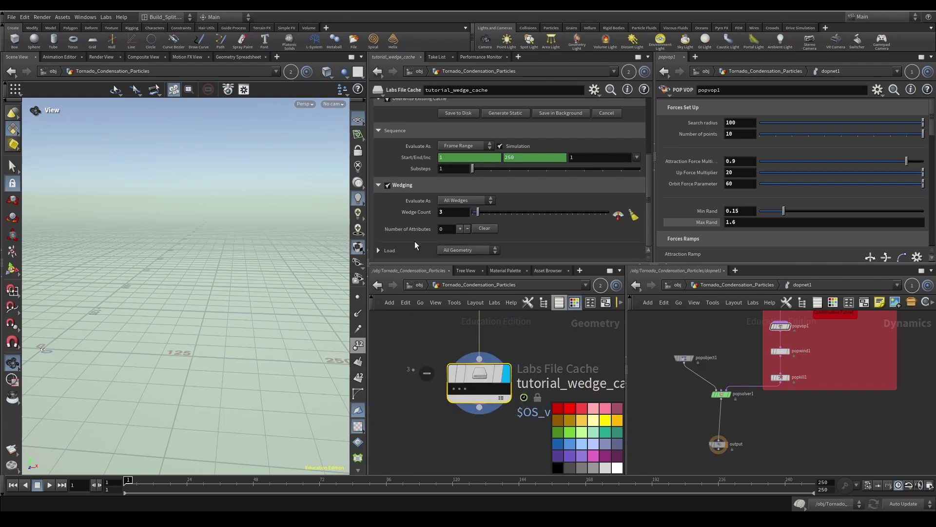
Step: Add one wedge attribute named move and set it to Custom Range
{"action": "left_click", "coordinate": [460, 228]}
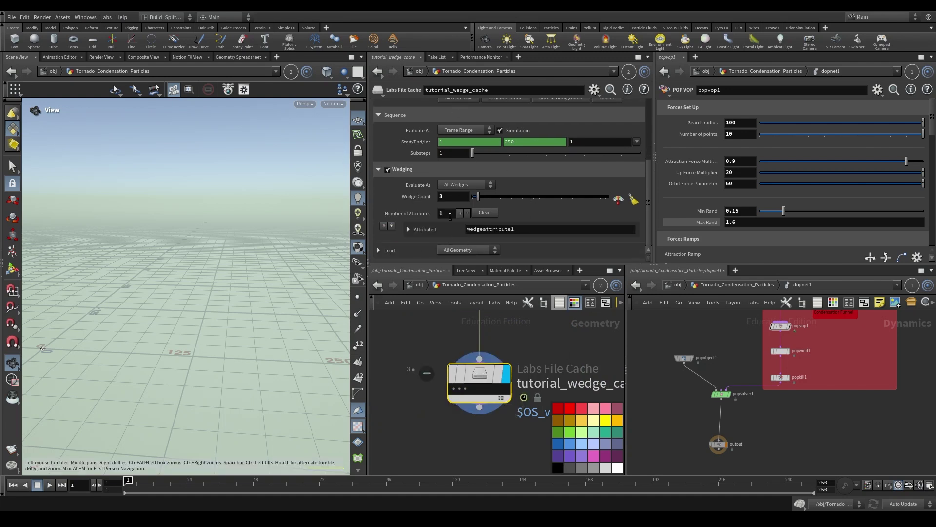
{"action": "left_click", "coordinate": [565, 230]}
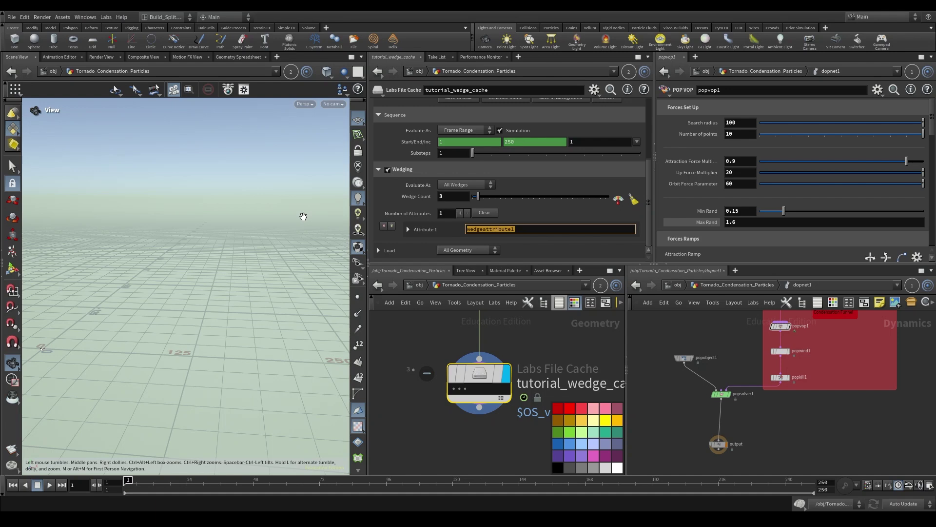
{"action": "type", "text": "move"}
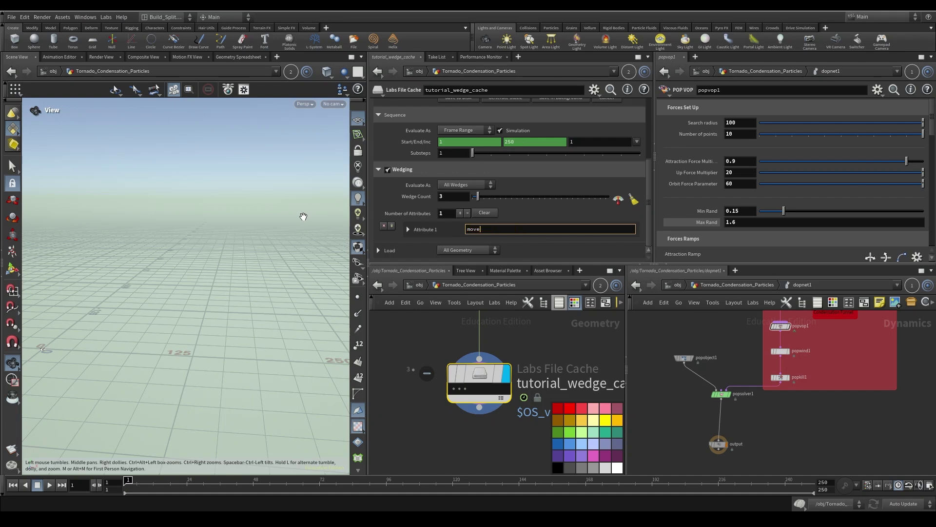
{"action": "left_click", "coordinate": [408, 230]}
{"action": "left_click", "coordinate": [602, 229]}
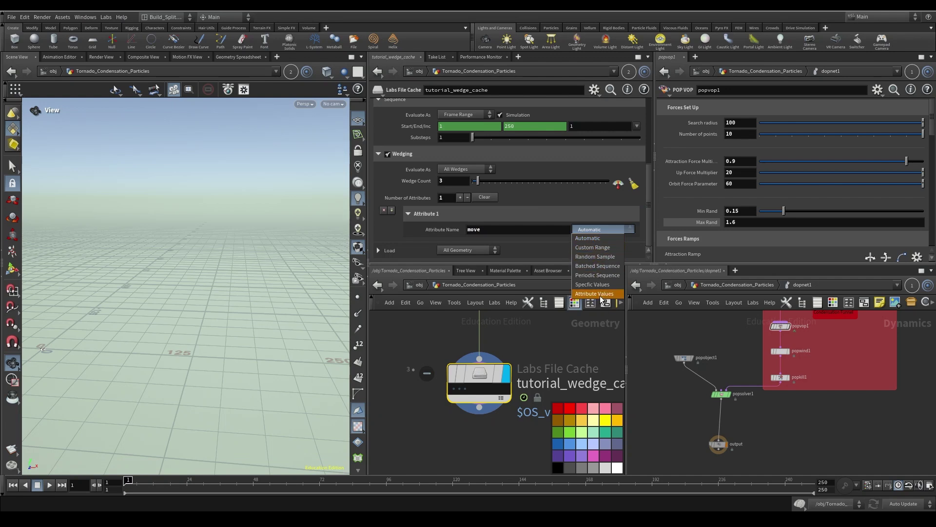
{"action": "left_click", "coordinate": [591, 247]}
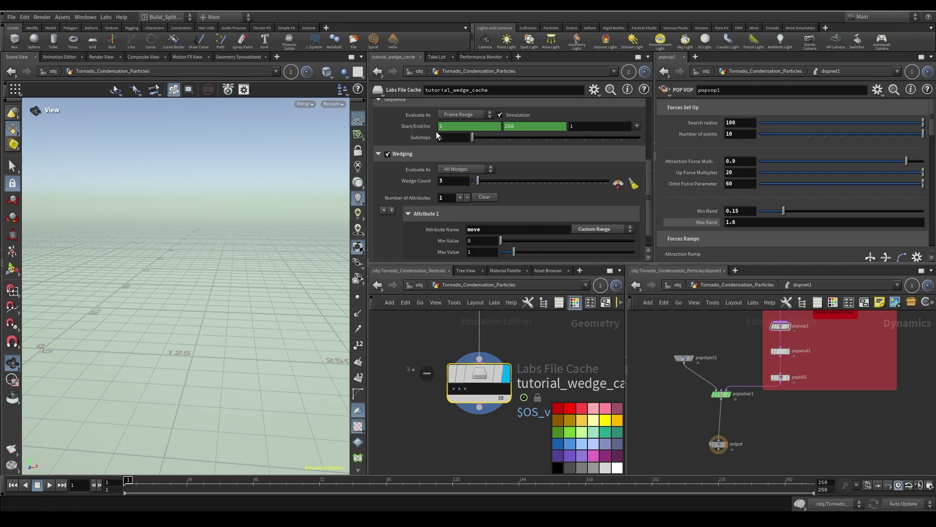
Step: Set the move attribute's minimum to 0 and maximum to 100
{"action": "left_click", "coordinate": [468, 240]}
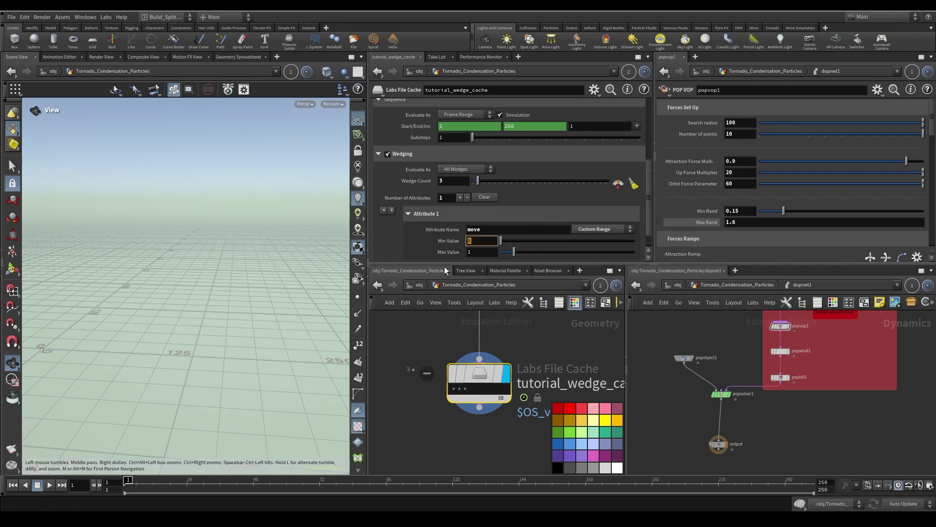
{"action": "scroll", "coordinate": [475, 234], "scroll_direction": "down", "scroll_amount": 1}
{"action": "left_click", "coordinate": [479, 230]}
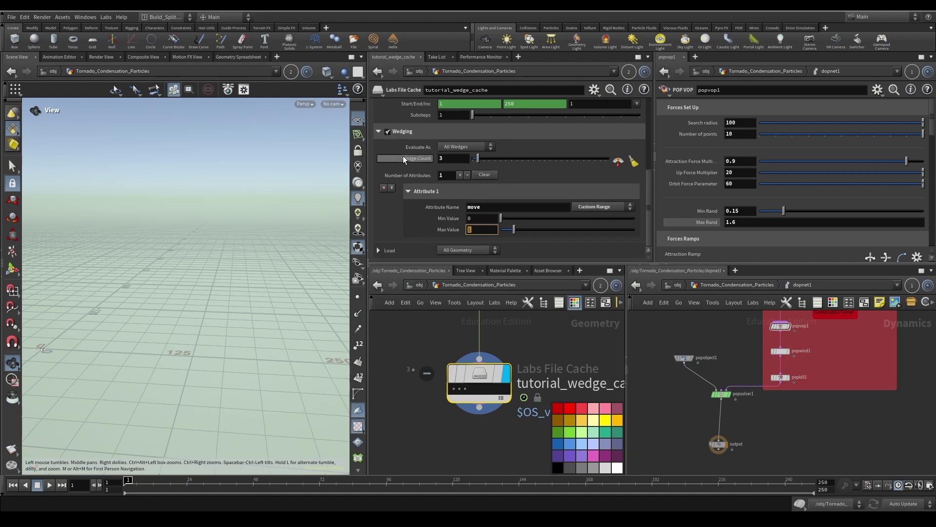
{"action": "left_click", "coordinate": [481, 220]}
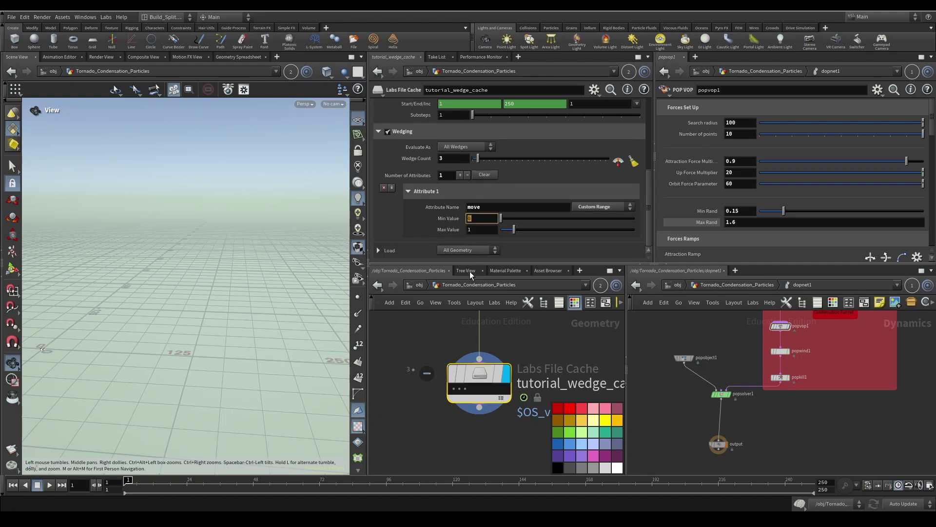
{"action": "left_click", "coordinate": [482, 232]}
{"action": "type", "text": "60"}
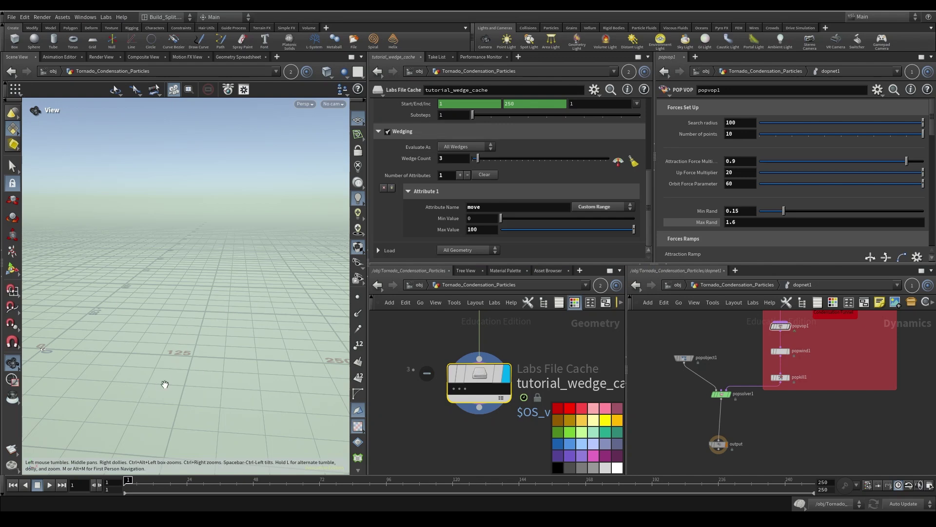
{"action": "middle_click_drag", "start_coordinate": [195, 329], "coordinate": [273, 336]}
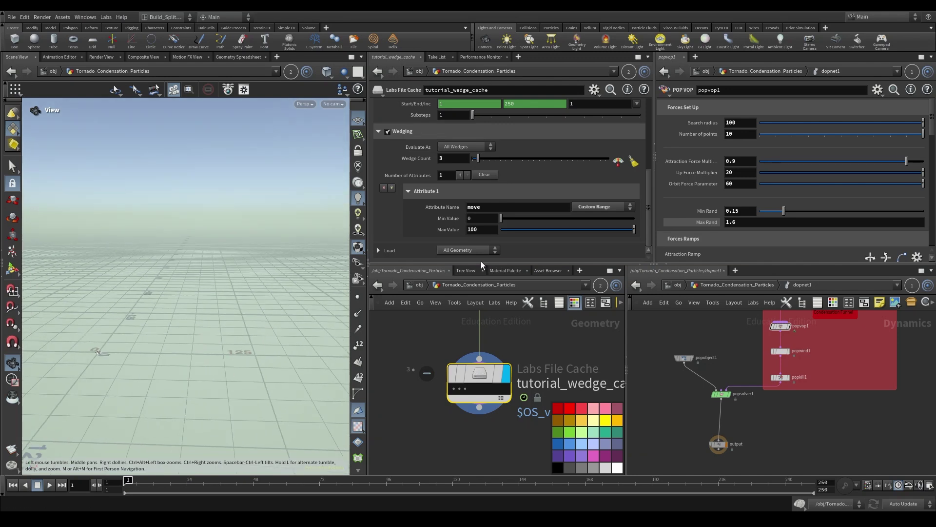
{"action": "left_click", "coordinate": [481, 229]}
Step: Commit the move values, then select transform7 and reset its X translation to 0
{"action": "key", "text": "shift+Tab"}
{"action": "key", "text": "shift+Tab"}
{"action": "left_click", "coordinate": [477, 207]}
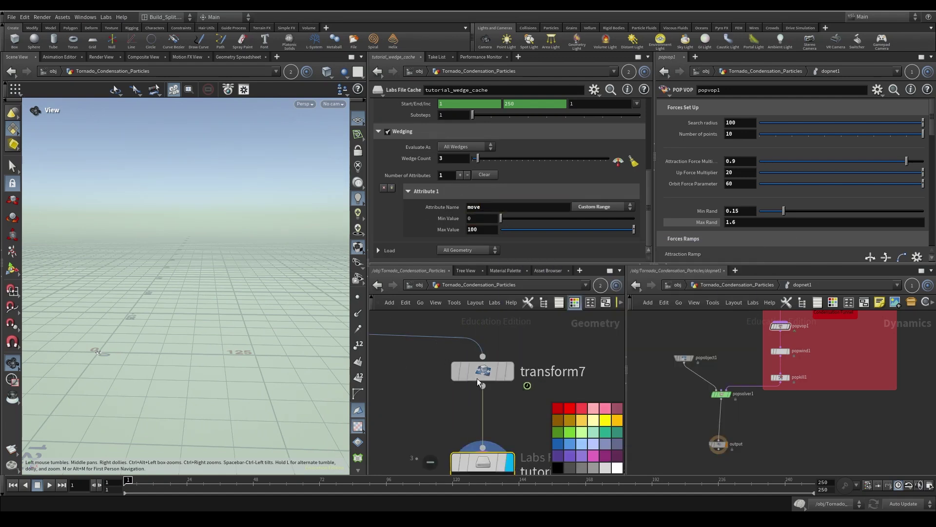
{"action": "left_click", "coordinate": [480, 373]}
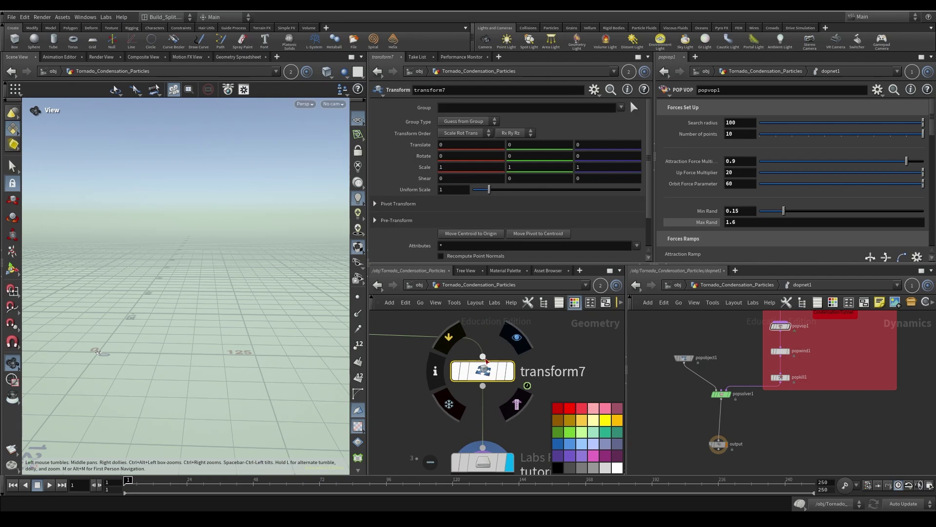
{"action": "left_click", "coordinate": [420, 145]}
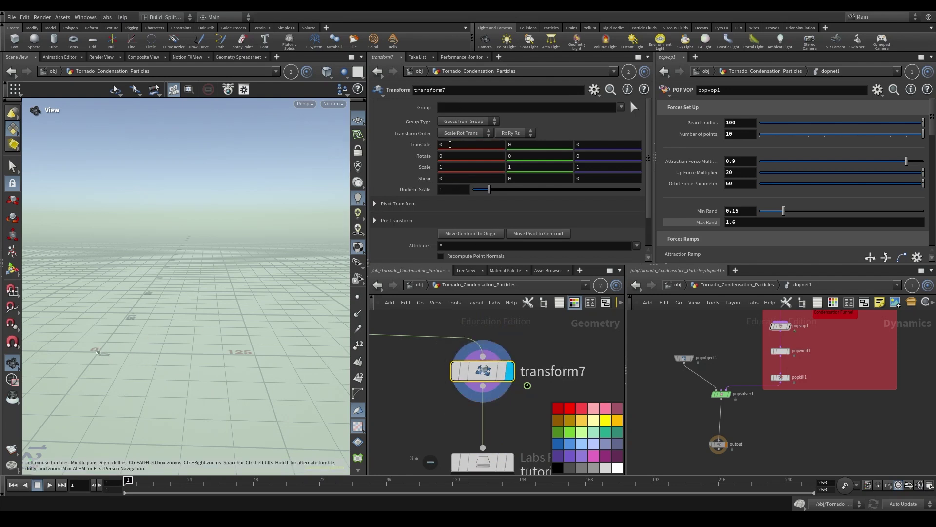
{"action": "middle_click_drag", "start_coordinate": [452, 129], "coordinate": [640, 151]}
{"action": "middle_click_drag", "start_coordinate": [418, 386], "coordinate": [452, 402]}
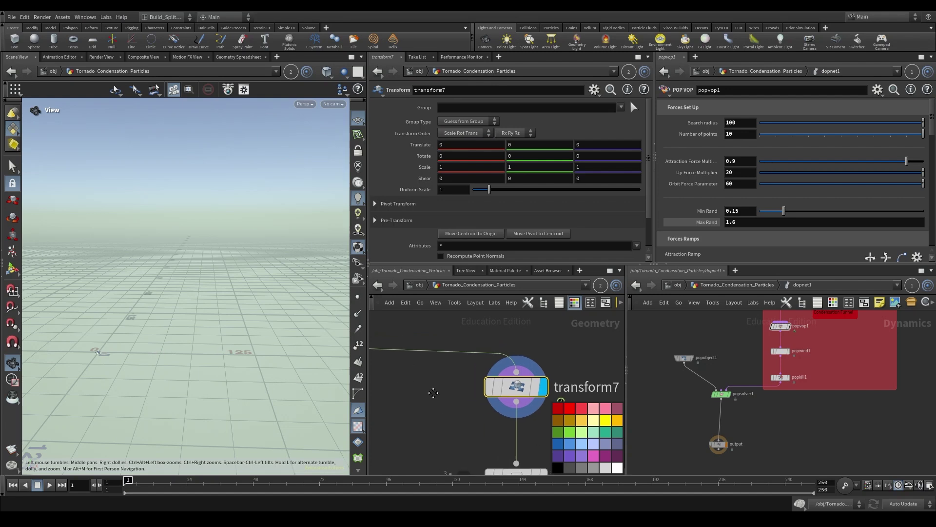
{"action": "middle_click", "coordinate": [420, 144], "text": "ctrl"}
{"action": "left_click", "coordinate": [454, 144]}
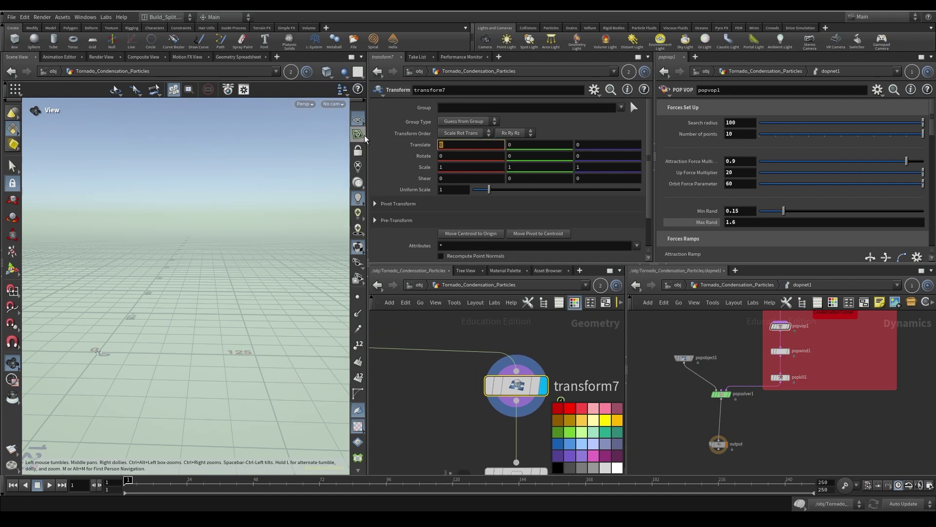
{"action": "type", "text": "0"}
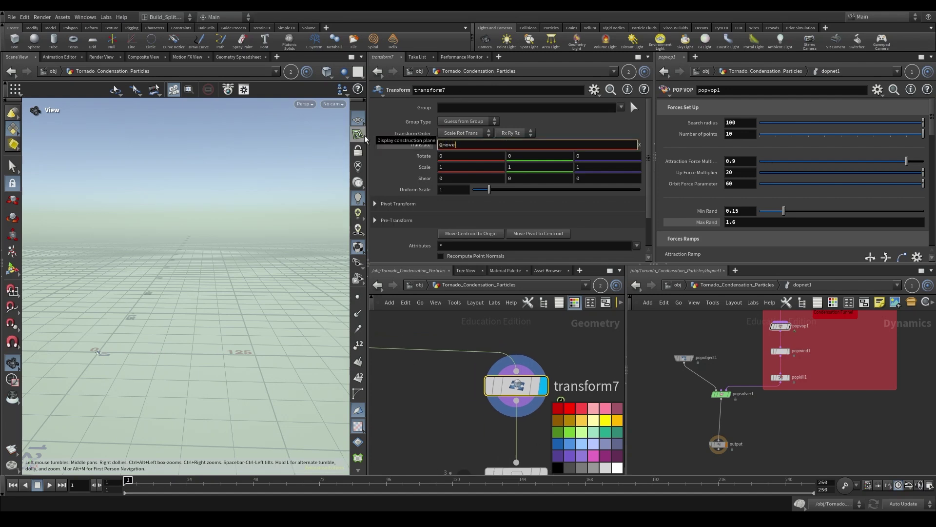
{"action": "type", "text": "move"}
{"action": "key", "text": "Return"}
{"action": "middle_click_drag", "start_coordinate": [497, 412], "coordinate": [590, 392]}
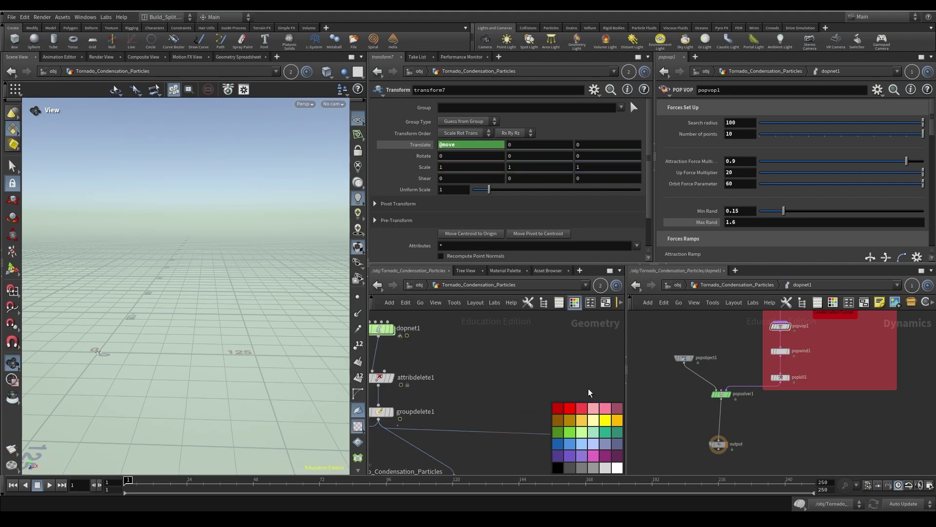
{"action": "key", "text": "f"}
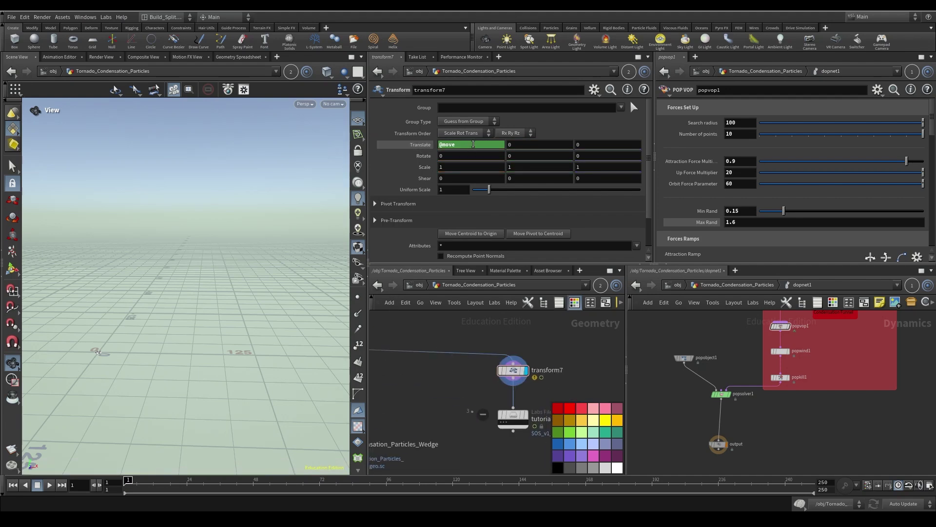
{"action": "left_click", "coordinate": [426, 144]}
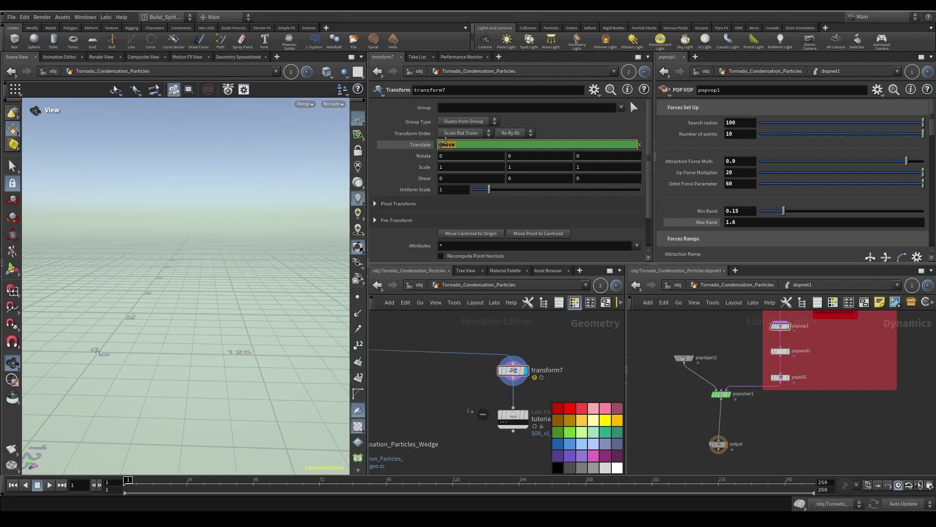
{"action": "key", "text": "Return"}
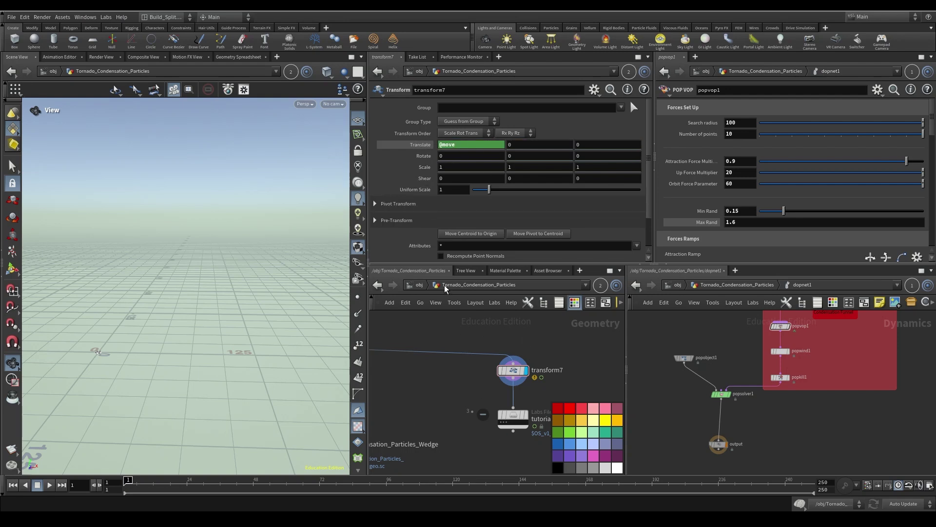
{"action": "middle_click_drag", "start_coordinate": [428, 360], "coordinate": [399, 352]}
Step: Check the move wedge's minimum 0 and maximum 100 on tutorial_wedge_cache
{"action": "left_click", "coordinate": [484, 402]}
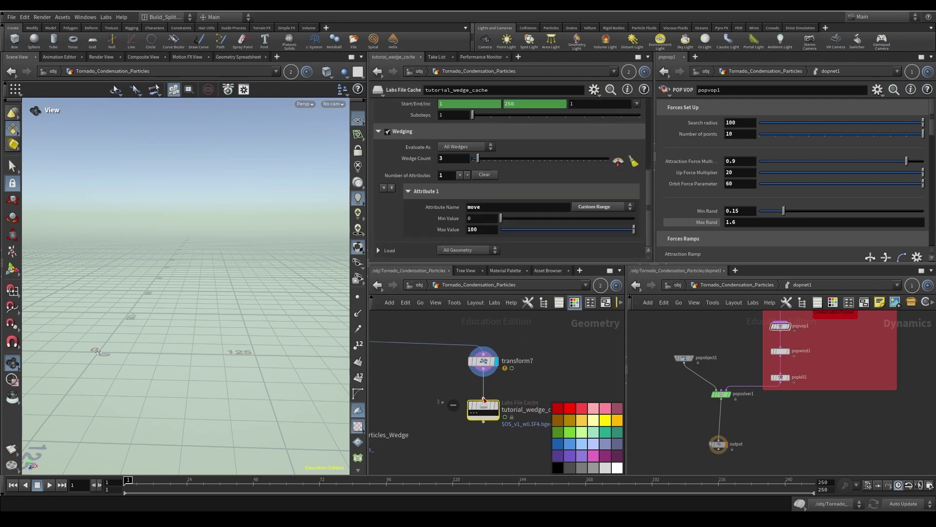
{"action": "left_click", "coordinate": [482, 218]}
{"action": "key", "text": "Tab"}
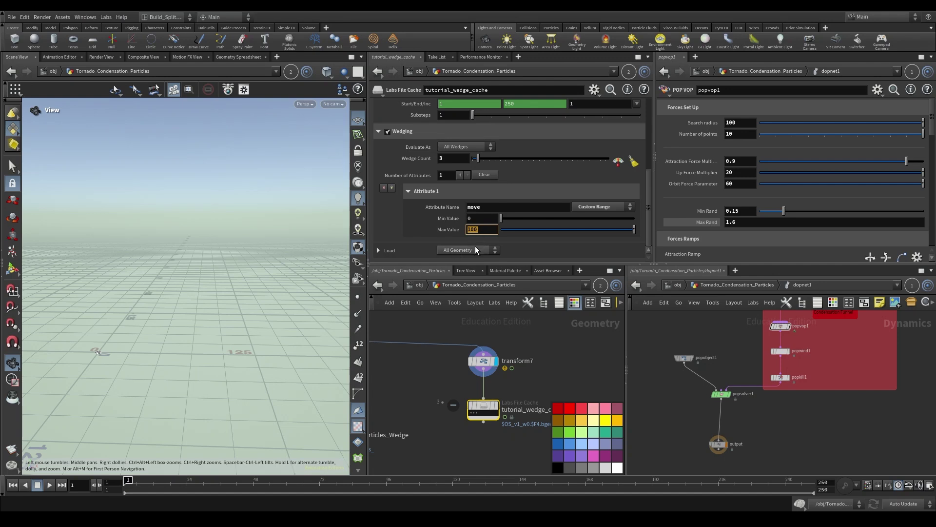
{"action": "middle_click_drag", "start_coordinate": [424, 312], "coordinate": [489, 330]}
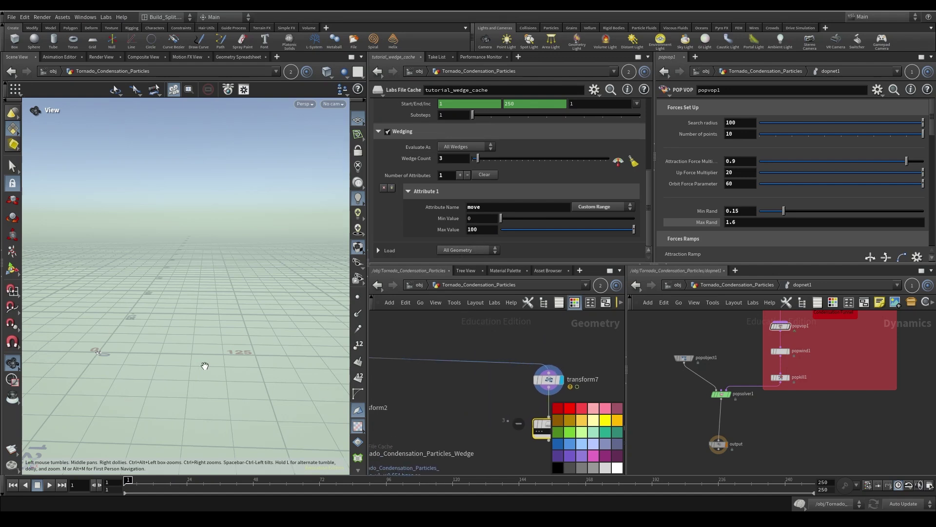
Step: Select popvop1's Orbit Force Parameter value of 60
{"action": "scroll", "coordinate": [475, 382], "scroll_direction": "down", "scroll_amount": 3}
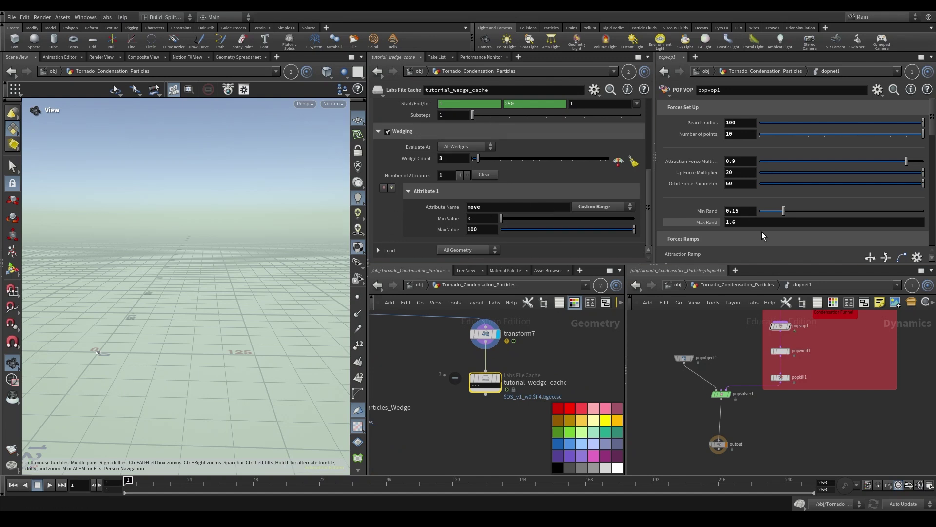
{"action": "left_click", "coordinate": [729, 184]}
{"action": "scroll", "coordinate": [690, 161], "scroll_direction": "down", "scroll_amount": 1}
{"action": "scroll", "coordinate": [689, 187], "scroll_direction": "up", "scroll_amount": 1}
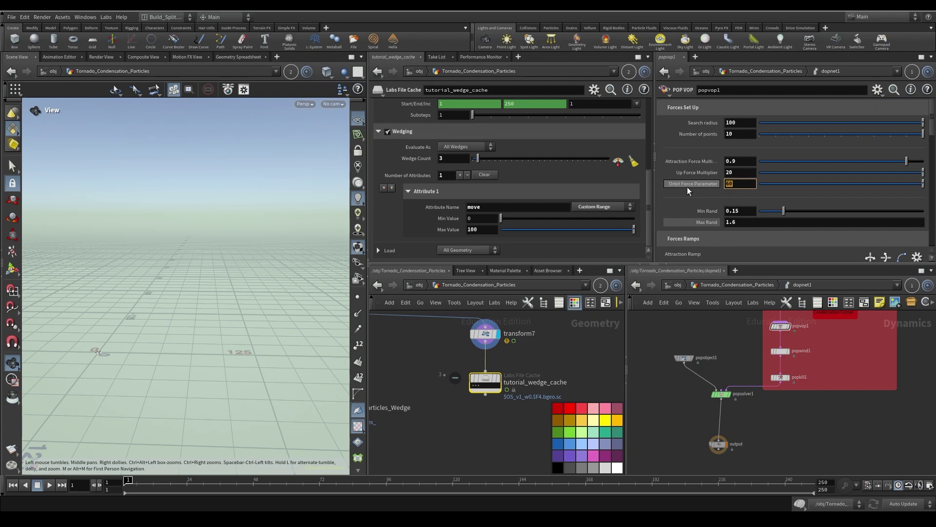
{"action": "key", "text": "Home"}
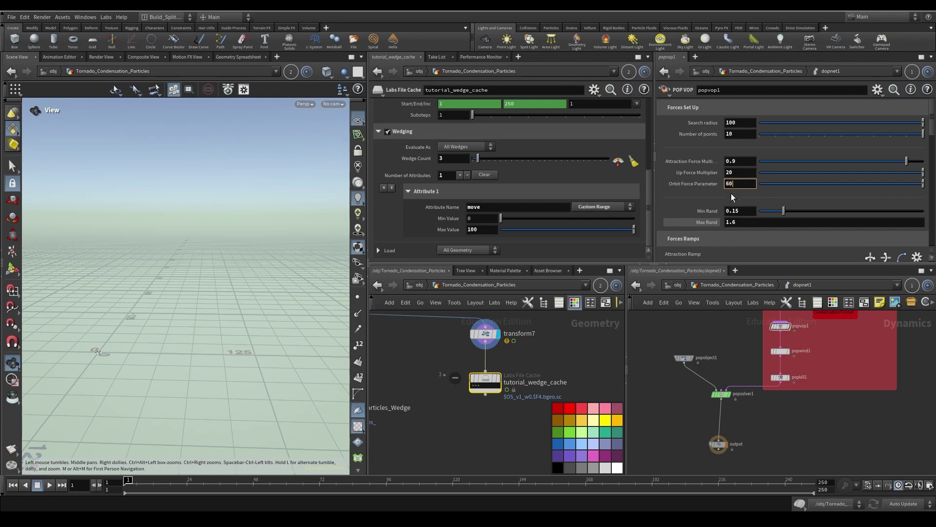
{"action": "key", "text": "shift+End"}
Step: Add a second wedge attribute named orbit with a Custom Range
{"action": "left_click", "coordinate": [392, 188]}
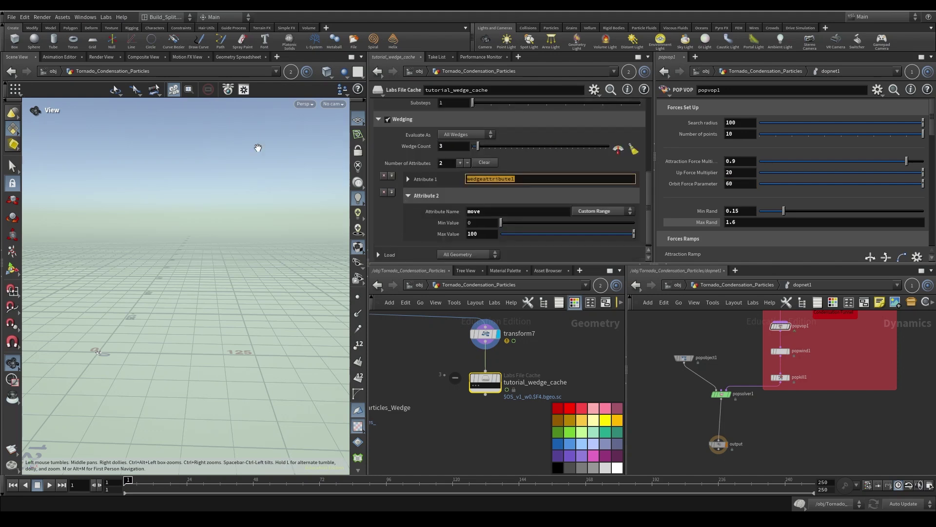
{"action": "type", "text": "orbit"}
{"action": "left_click", "coordinate": [387, 352]}
{"action": "left_click_drag", "start_coordinate": [511, 181], "coordinate": [421, 186]}
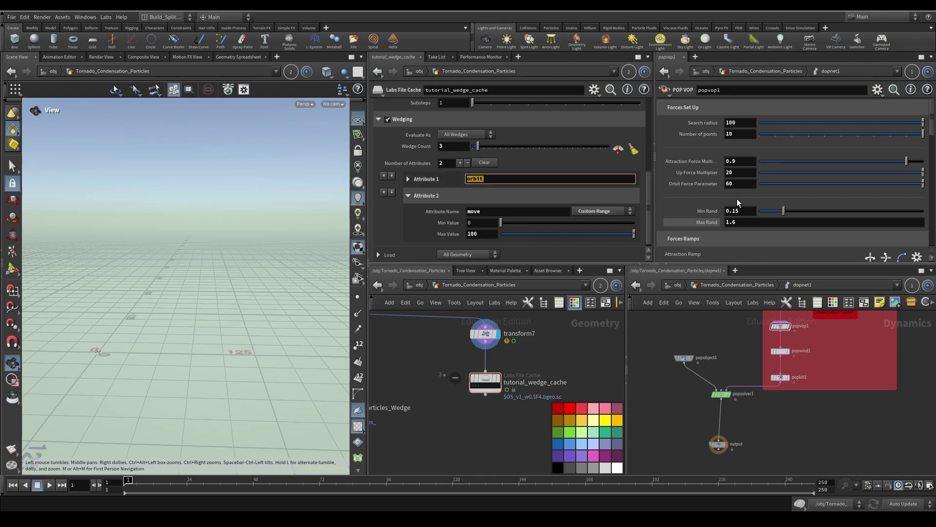
{"action": "left_click", "coordinate": [407, 179]}
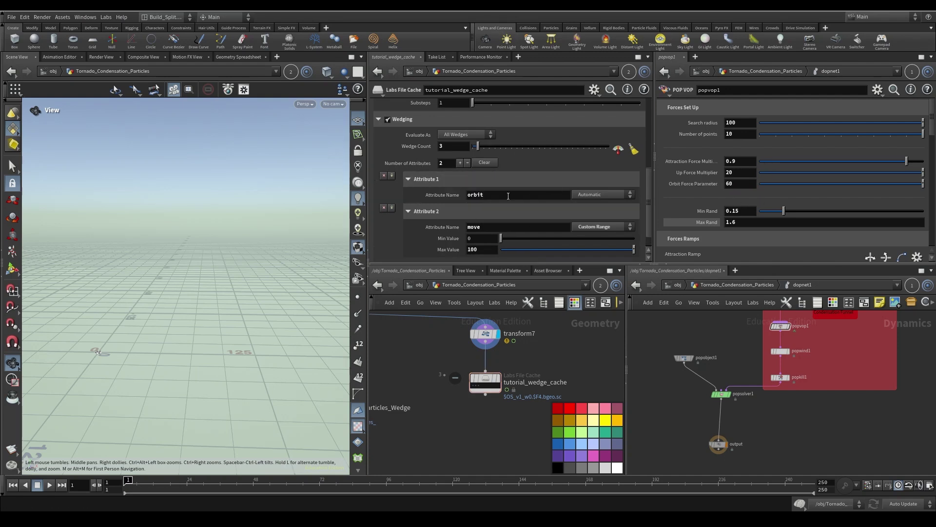
{"action": "left_click", "coordinate": [603, 194]}
{"action": "left_click", "coordinate": [604, 215]}
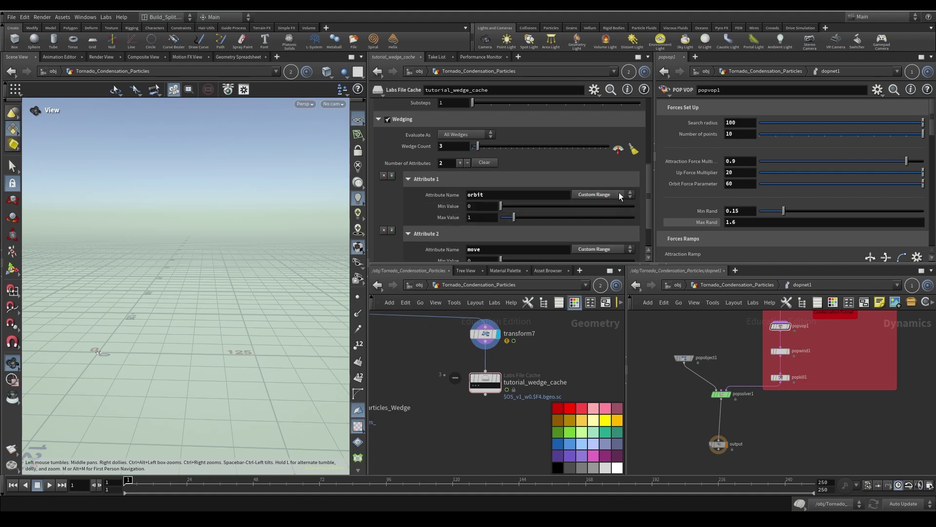
{"action": "left_click", "coordinate": [493, 206]}
{"action": "mouse_move", "coordinate": [443, 196]}
{"action": "left_click", "coordinate": [482, 218]}
{"action": "type", "text": "20"}
{"action": "key", "text": "Return"}
{"action": "left_click", "coordinate": [736, 184]}
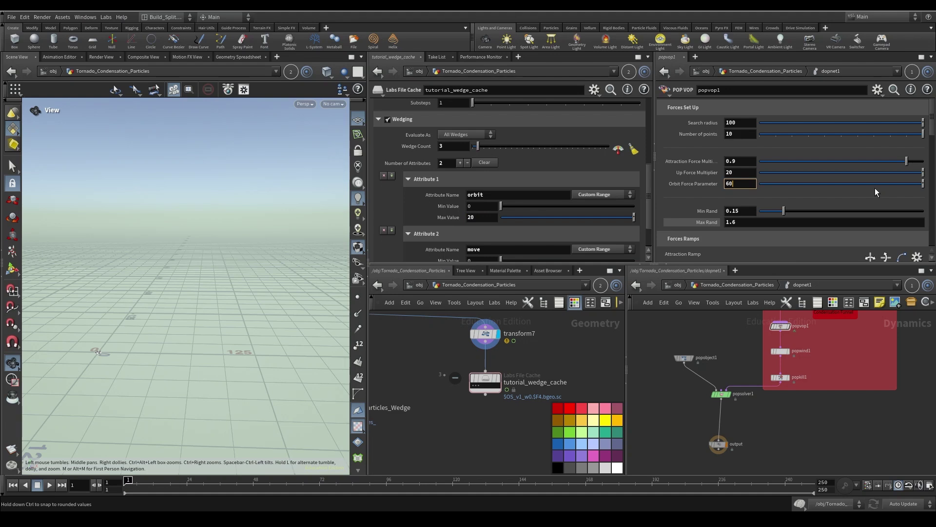
{"action": "type", "text": "+"}
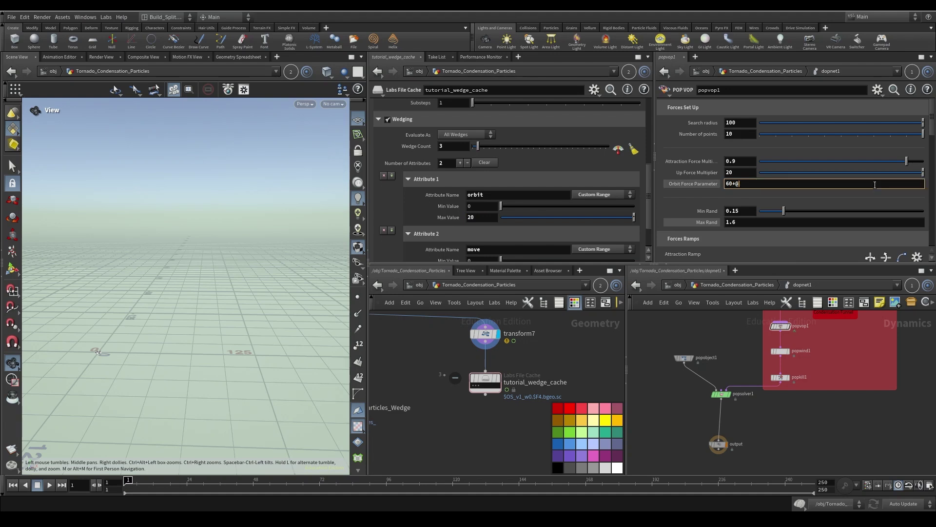
{"action": "type", "text": "@orbit"}
{"action": "key", "text": "Return"}
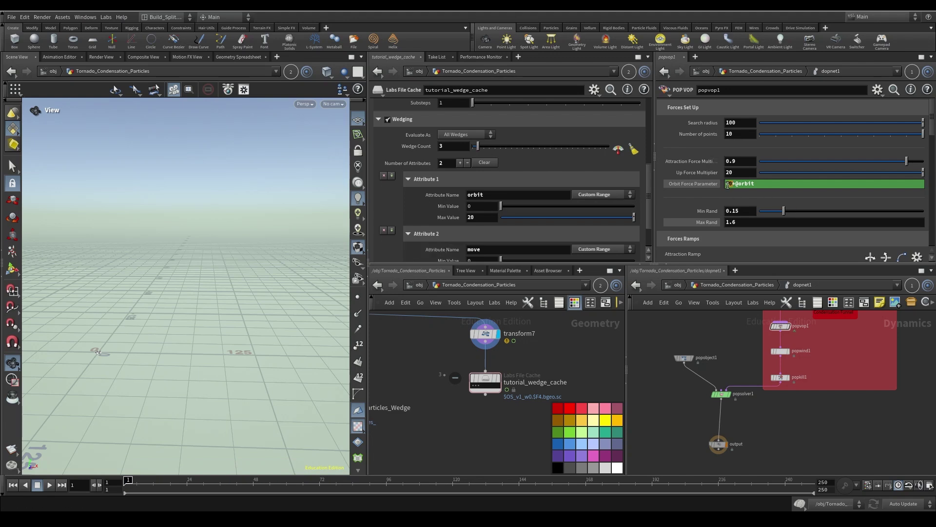
{"action": "left_click", "coordinate": [477, 206]}
{"action": "left_click", "coordinate": [468, 218]}
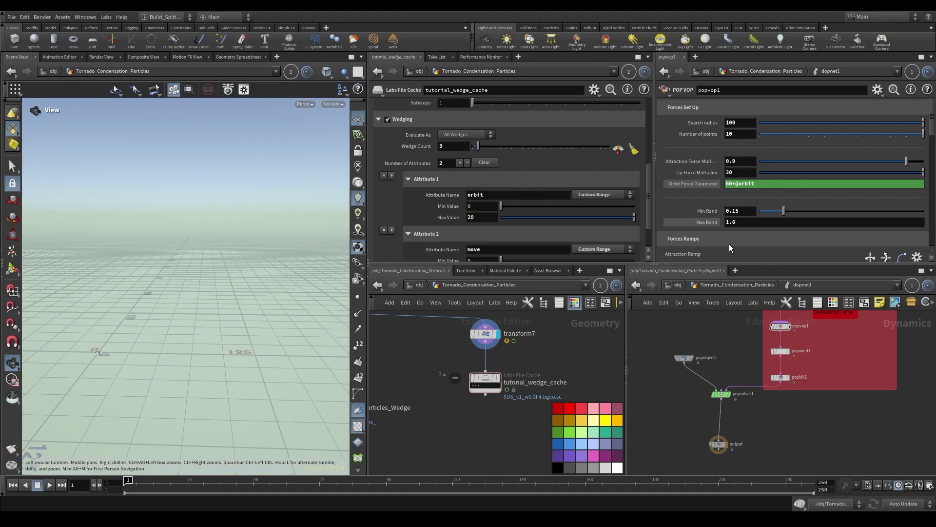
{"action": "scroll", "coordinate": [493, 232], "scroll_direction": "down", "scroll_amount": 2}
Step: Confirm the 250 end frame, then cache the three wedges in the background with Save and Continue
{"action": "scroll", "coordinate": [496, 237], "scroll_direction": "up", "scroll_amount": 4}
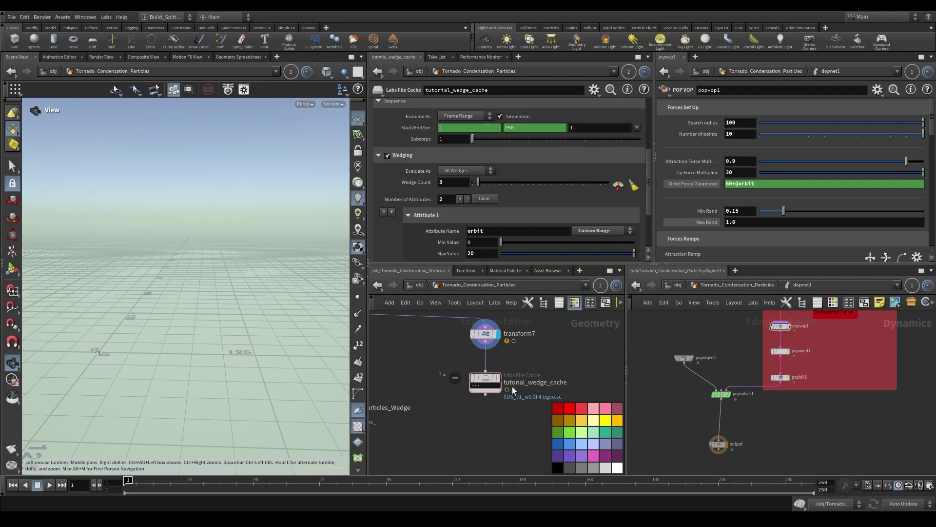
{"action": "scroll", "coordinate": [488, 182], "scroll_direction": "up", "scroll_amount": 3}
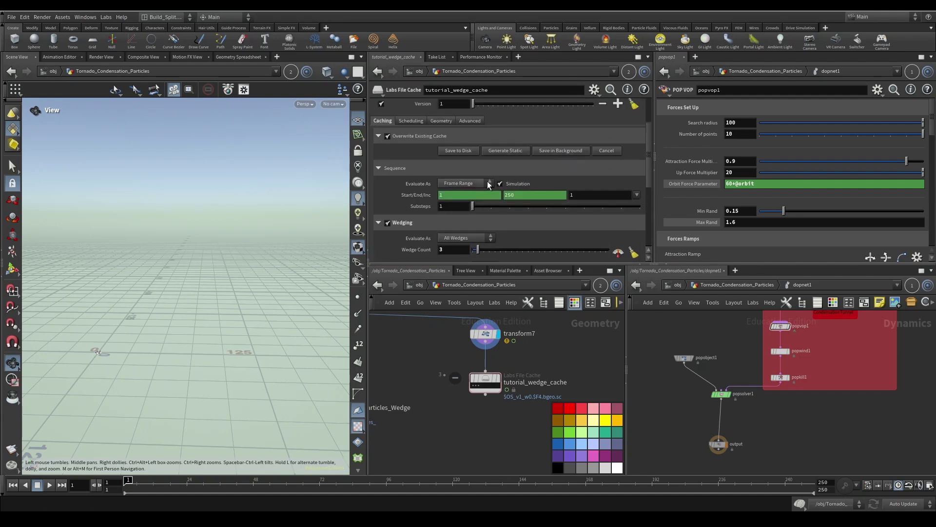
{"action": "key", "text": "Tab"}
{"action": "left_click", "coordinate": [493, 390]}
{"action": "left_click", "coordinate": [543, 150]}
{"action": "left_click", "coordinate": [563, 148]}
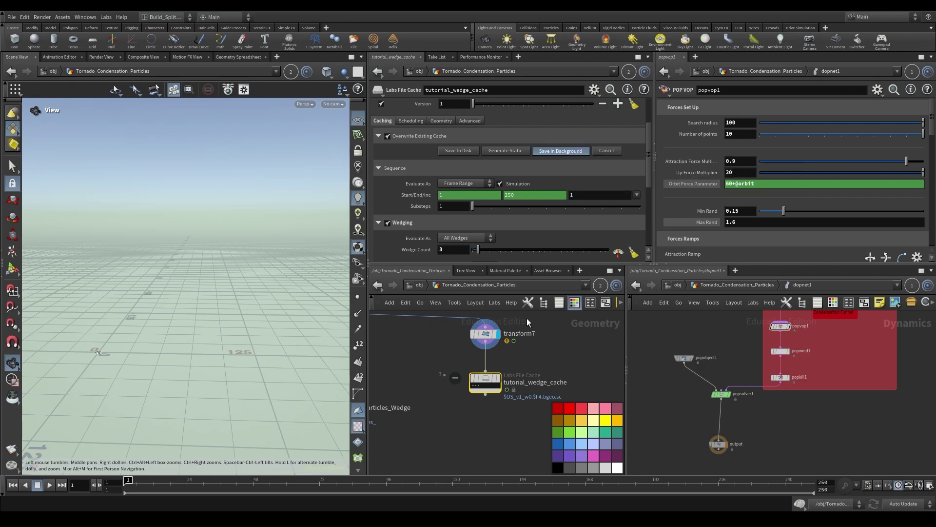
{"action": "left_click", "coordinate": [524, 350]}
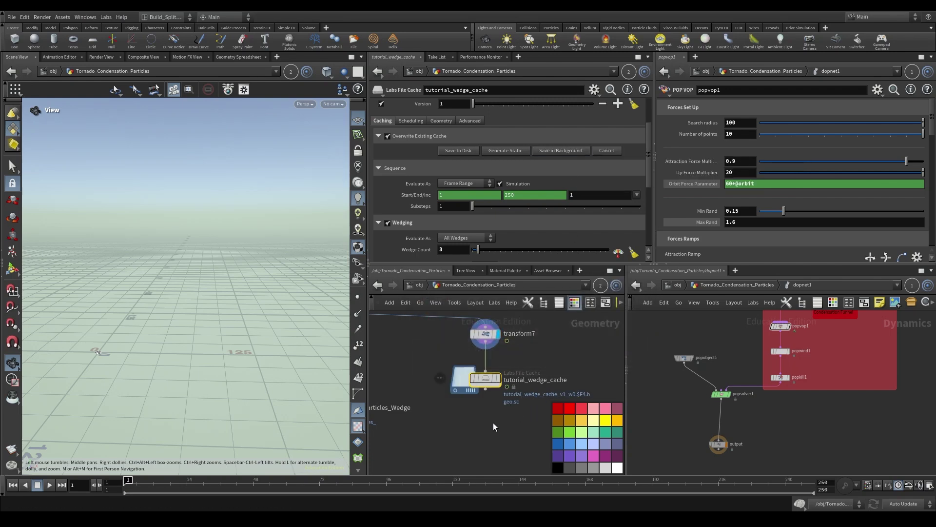
{"action": "scroll", "coordinate": [449, 397], "scroll_direction": "up", "scroll_amount": 2}
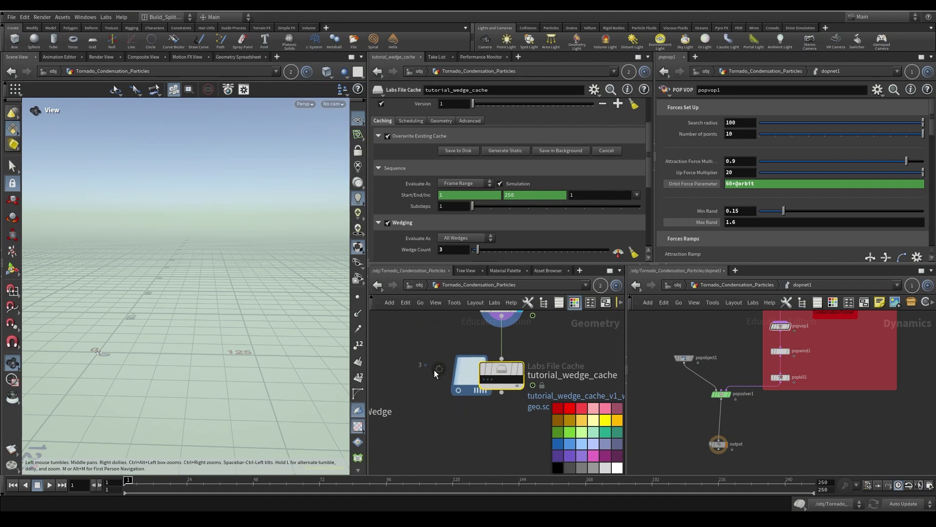
{"action": "scroll", "coordinate": [498, 460], "scroll_direction": "down", "scroll_amount": 3}
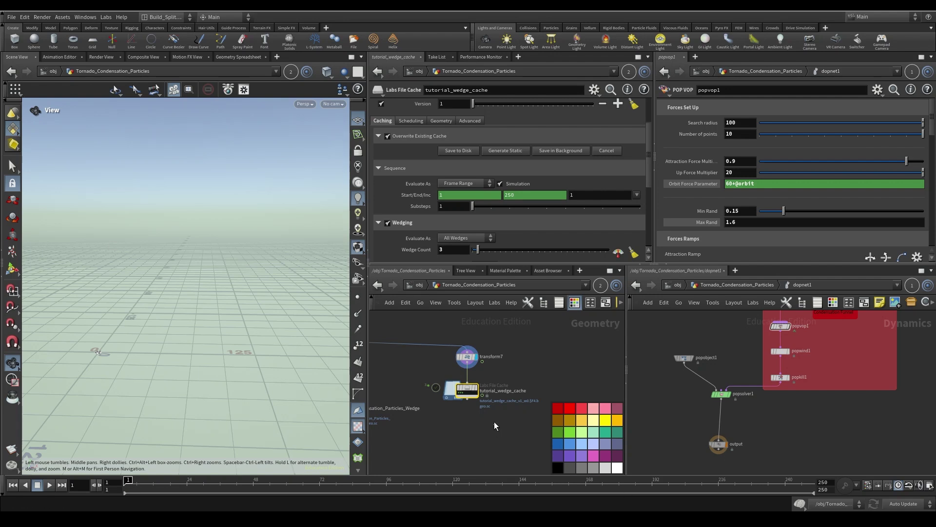
Step: Add a File node, file6, in free space in the network
{"action": "middle_click_drag", "start_coordinate": [494, 421], "coordinate": [421, 376]}
{"action": "key", "text": "Tab"}
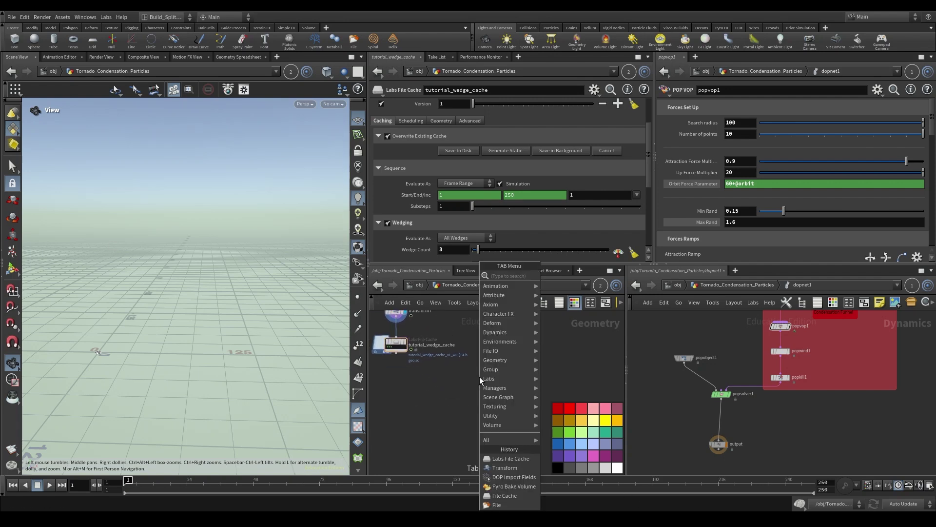
{"action": "type", "text": "file"}
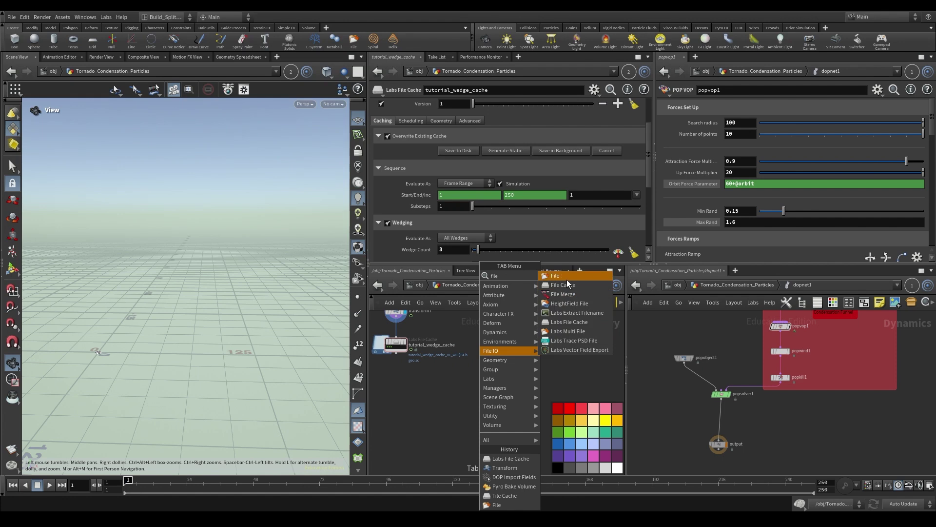
{"action": "left_click", "coordinate": [566, 280]}
{"action": "left_click", "coordinate": [472, 397]}
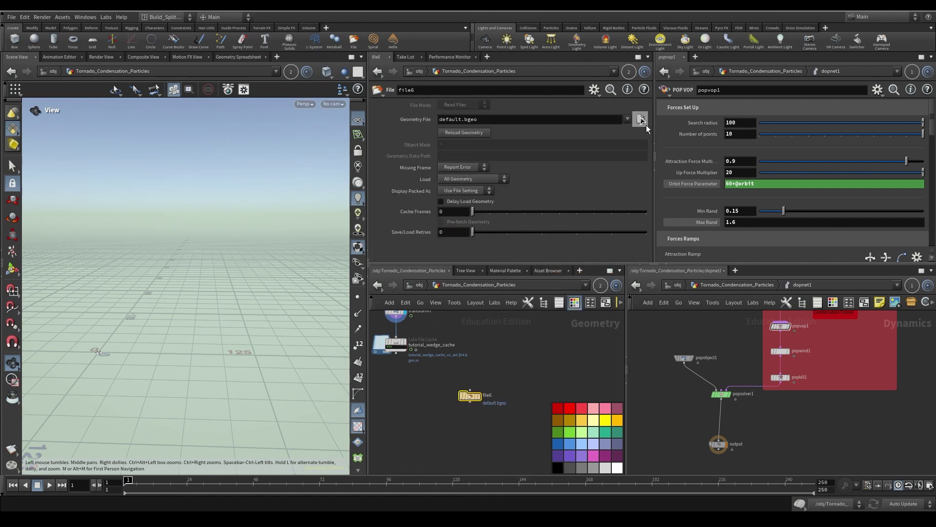
Step: Load the w0 bgeo.sc sequence from $HIP/geo/tutorial_wedge_cache/v1/w0 into file6
{"action": "left_click", "coordinate": [641, 118]}
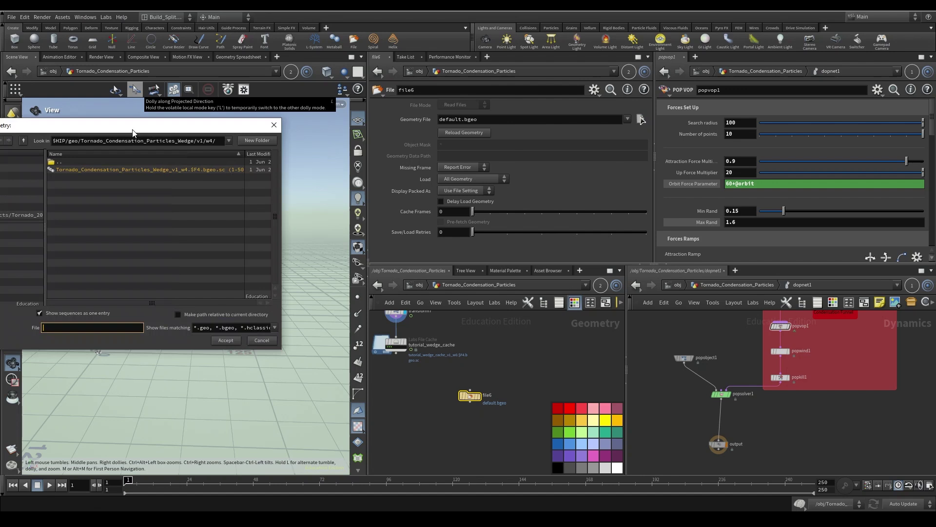
{"action": "left_click", "coordinate": [302, 160]}
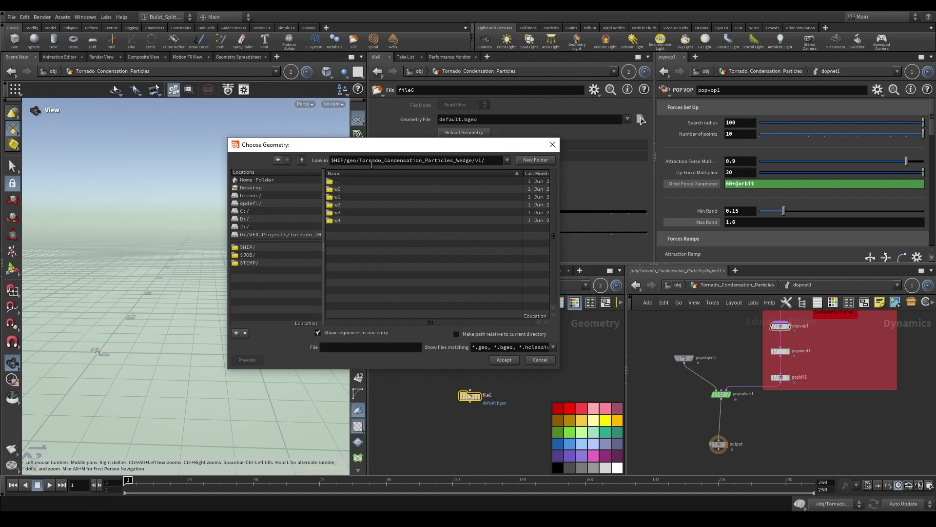
{"action": "left_click", "coordinate": [301, 160]}
{"action": "left_click", "coordinate": [301, 160]}
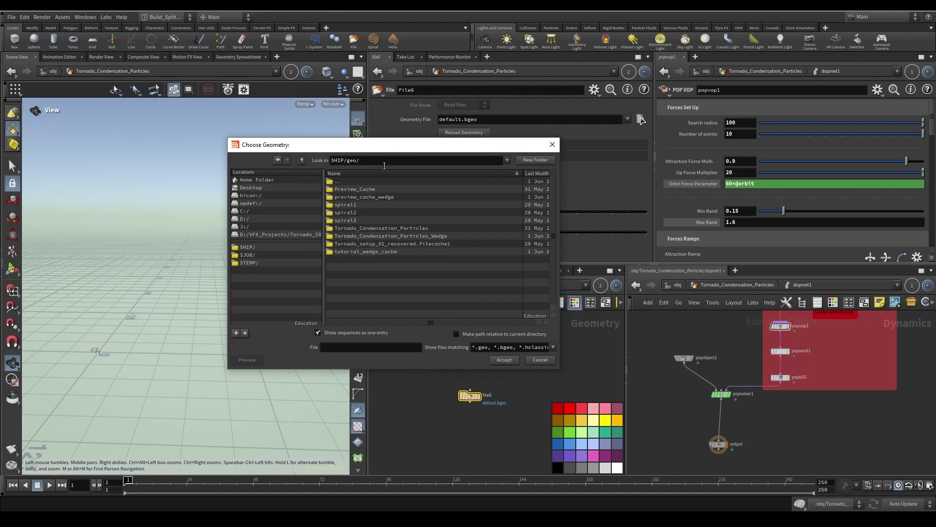
{"action": "double_click", "coordinate": [372, 252]}
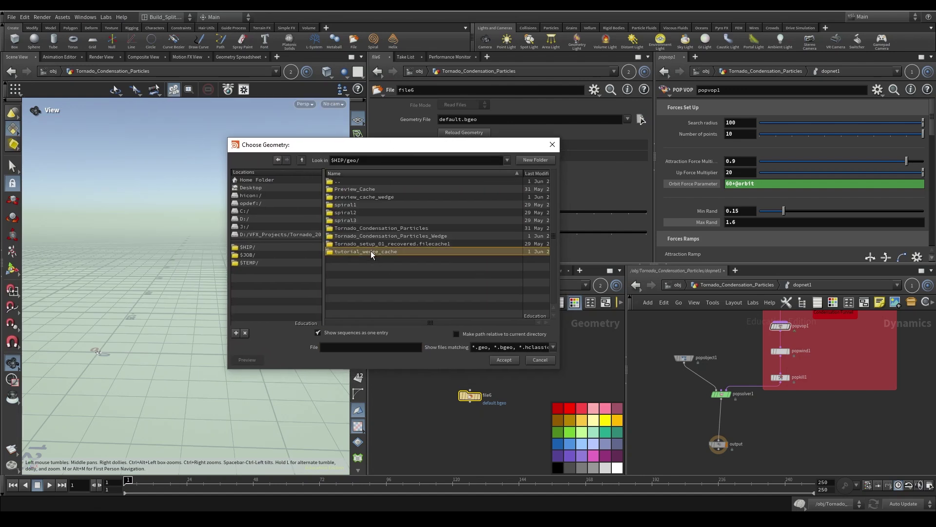
{"action": "double_click", "coordinate": [352, 189]}
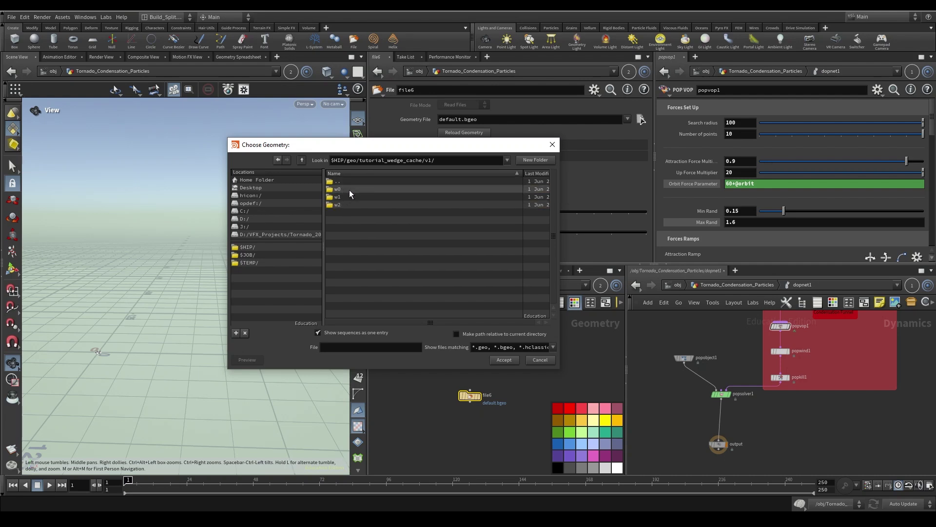
{"action": "double_click", "coordinate": [349, 190]}
{"action": "left_click", "coordinate": [349, 189]}
{"action": "left_click", "coordinate": [504, 359]}
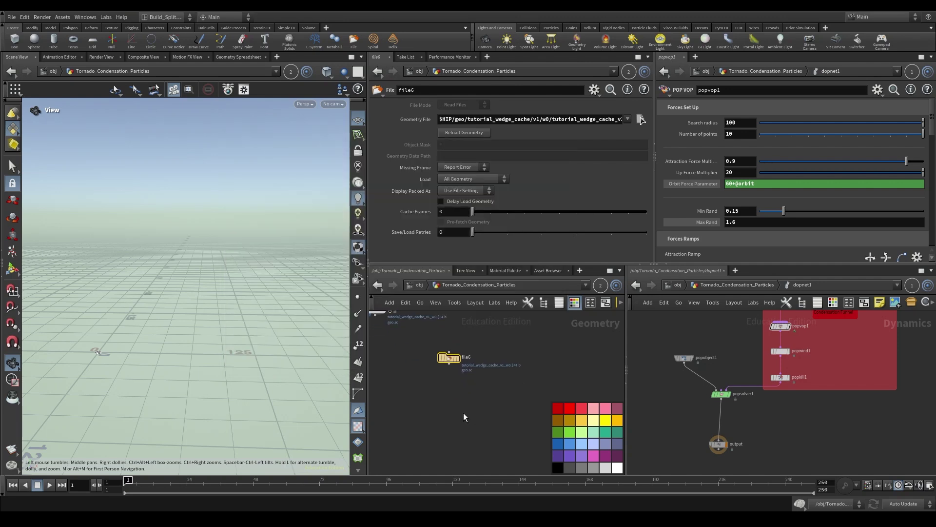
{"action": "key", "text": "Tab"}
{"action": "type", "text": "me"}
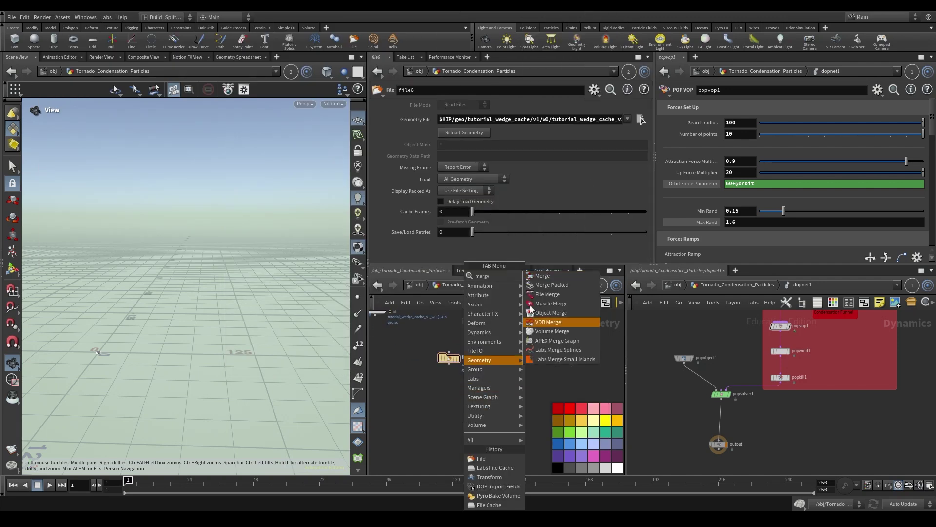
Step: Create merge2 with file6 wired in, and add file7 loading the w1 cache into it
{"action": "left_click", "coordinate": [543, 276]}
{"action": "left_click_drag", "start_coordinate": [458, 401], "coordinate": [494, 434]}
{"action": "key", "text": "Tab"}
{"action": "key", "text": "Return"}
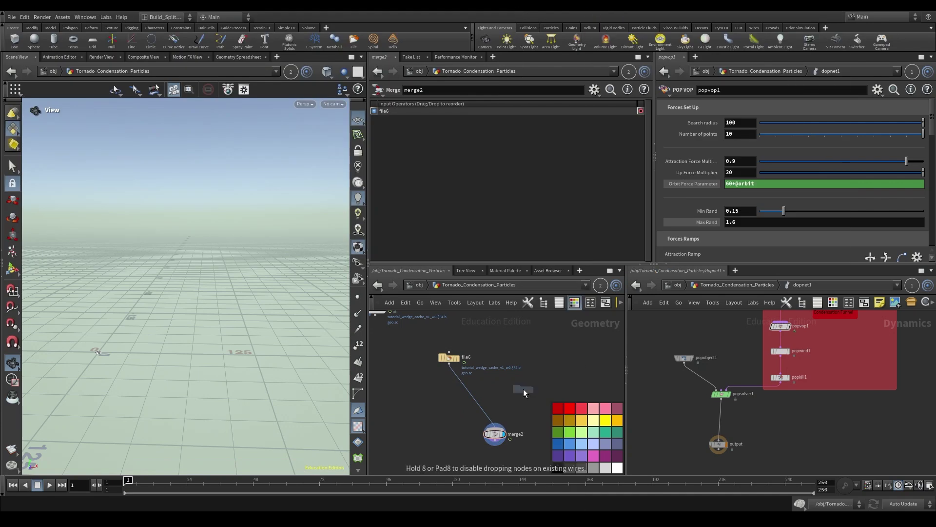
{"action": "left_click", "coordinate": [512, 344]}
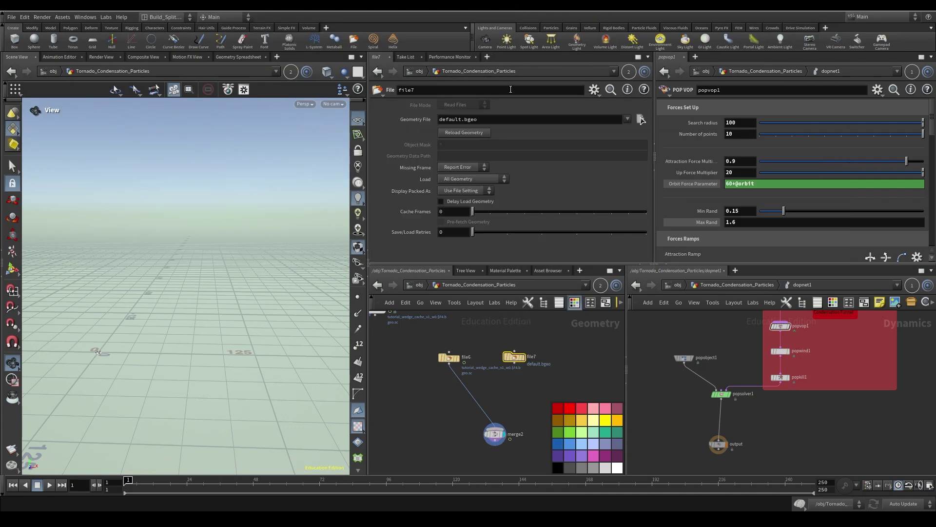
{"action": "left_click", "coordinate": [640, 119]}
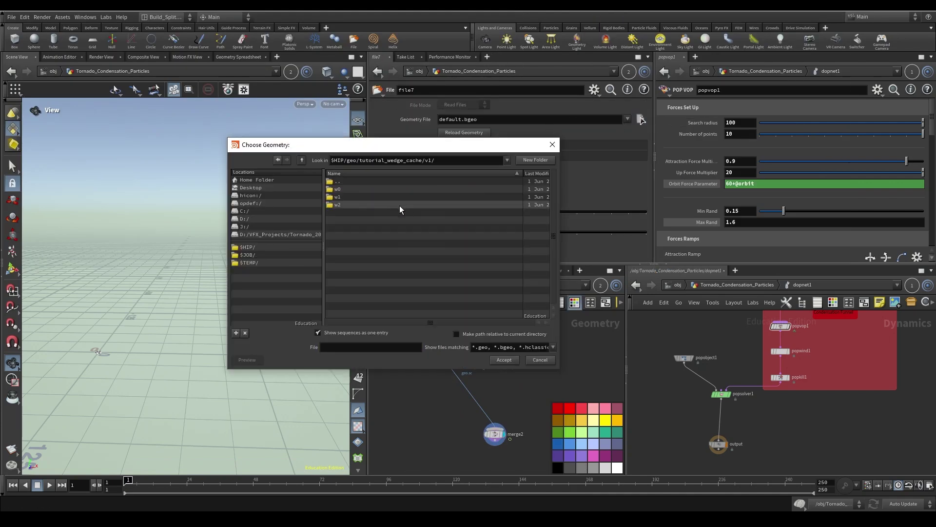
{"action": "double_click", "coordinate": [376, 197]}
{"action": "left_click", "coordinate": [391, 189]}
{"action": "left_click", "coordinate": [504, 359]}
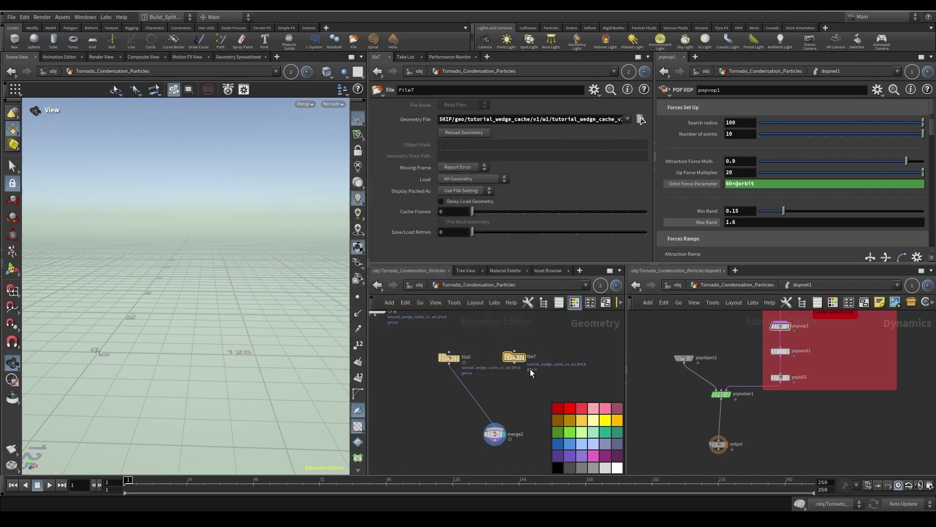
{"action": "left_click_drag", "start_coordinate": [515, 363], "coordinate": [502, 425]}
Step: Add a third File node, file8, loading the w2 wedge cache
{"action": "key", "text": "Tab"}
{"action": "type", "text": "fi"}
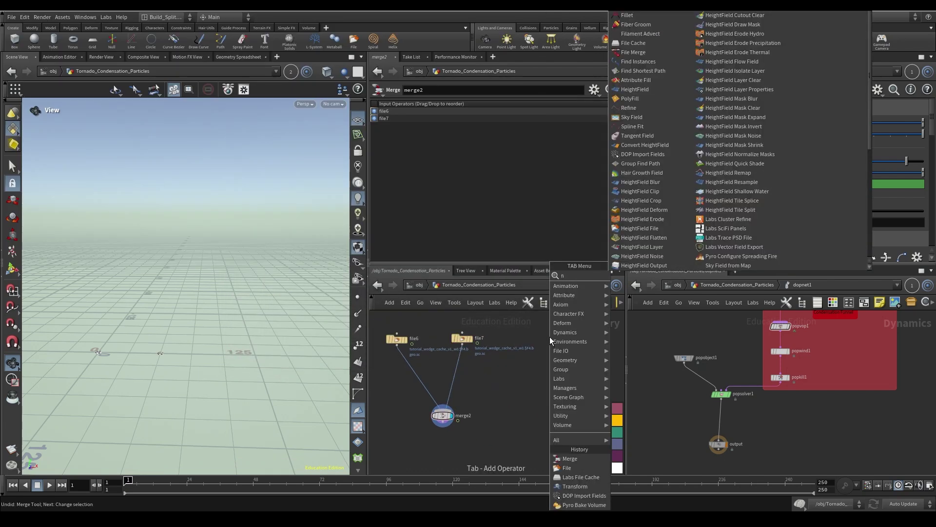
{"action": "key", "text": "Return"}
{"action": "left_click", "coordinate": [549, 336]}
{"action": "left_click", "coordinate": [640, 119]}
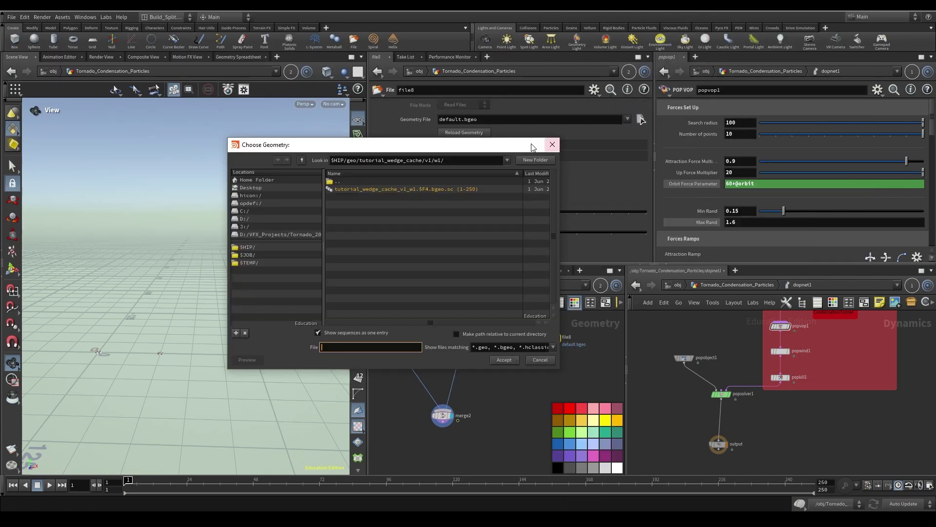
{"action": "left_click", "coordinate": [302, 160]}
{"action": "left_click", "coordinate": [360, 204]}
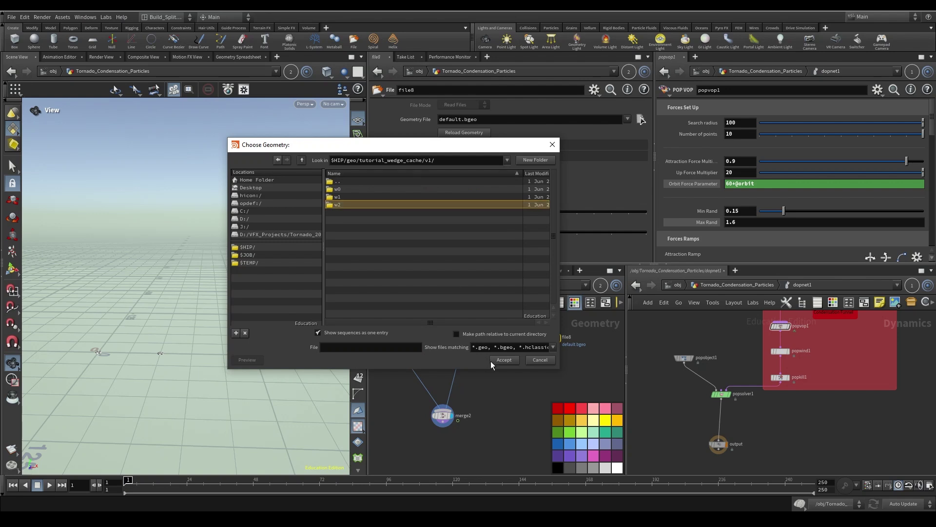
{"action": "double_click", "coordinate": [358, 205]}
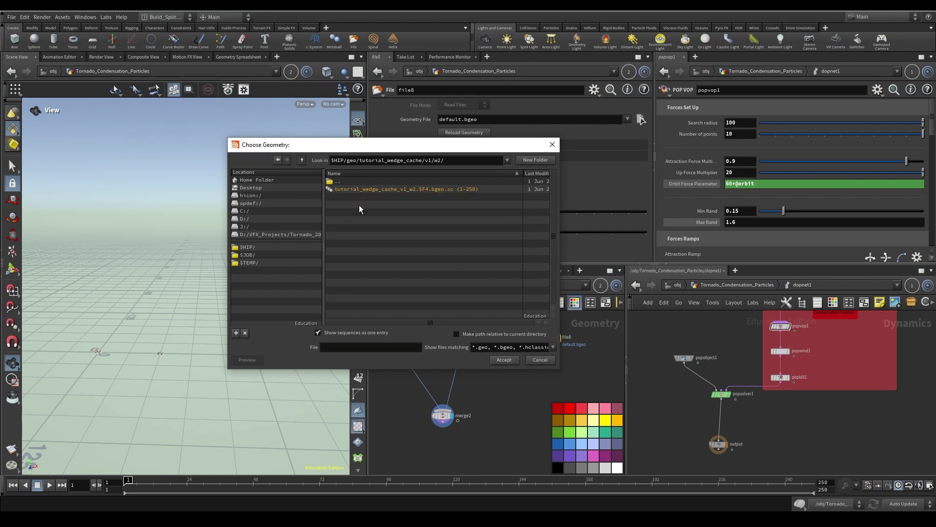
{"action": "left_click", "coordinate": [503, 360]}
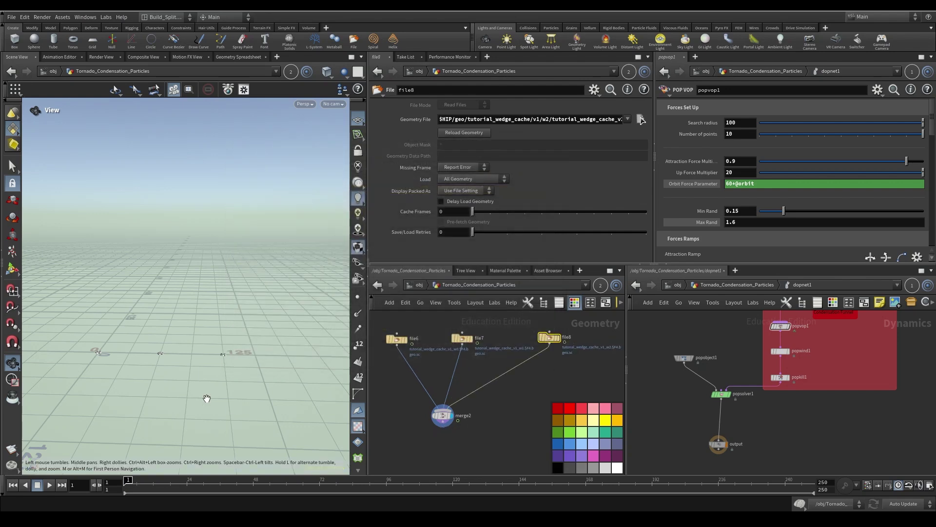
Step: Play the simulation and view the three tornado funnels over the grid
{"action": "left_click_drag", "start_coordinate": [214, 364], "coordinate": [229, 351]}
{"action": "left_click", "coordinate": [49, 484]}
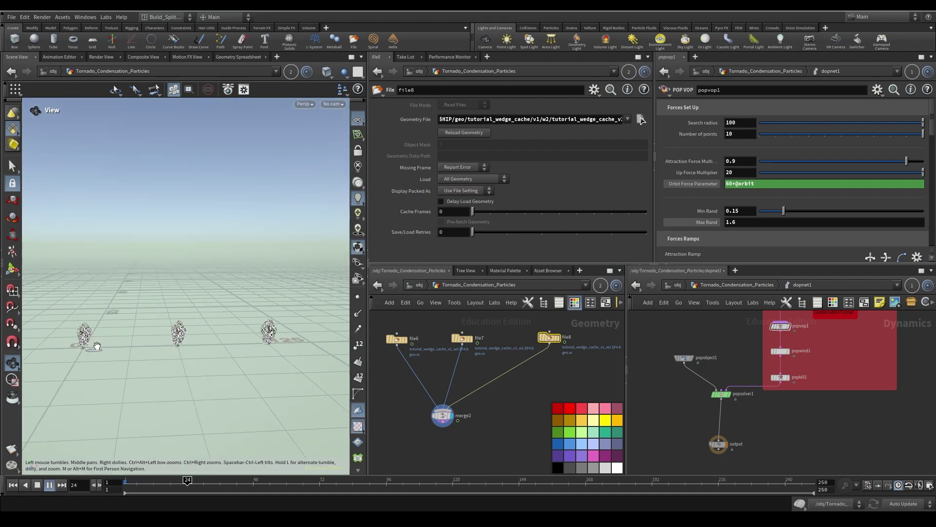
{"action": "left_click_drag", "start_coordinate": [86, 273], "coordinate": [142, 309]}
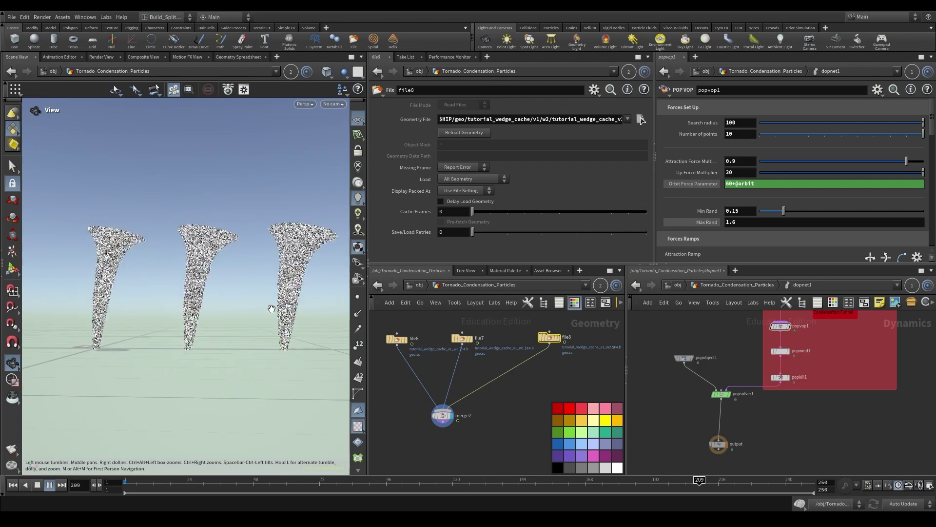
{"action": "left_click_drag", "start_coordinate": [259, 342], "coordinate": [275, 297]}
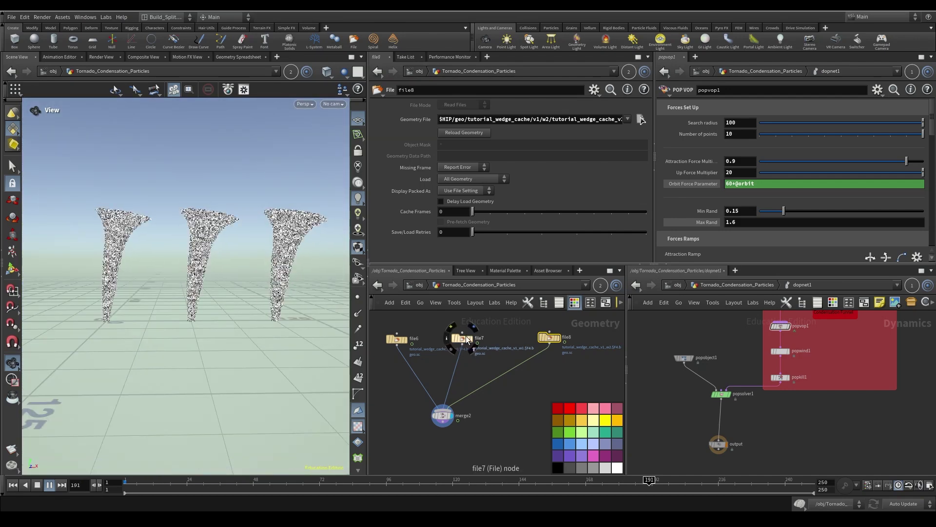
Step: Move the file7 node up and undo an accidental wire from it
{"action": "left_click_drag", "start_coordinate": [467, 348], "coordinate": [467, 331]}
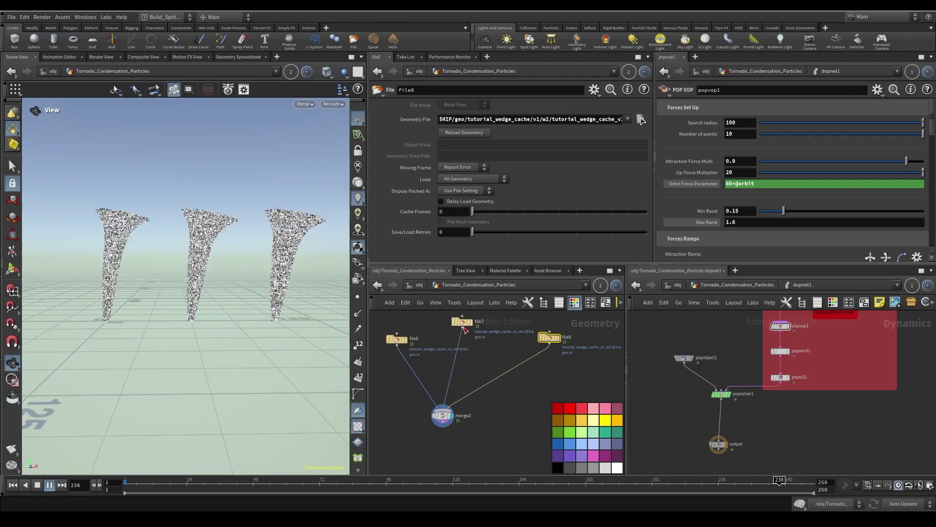
{"action": "left_click", "coordinate": [462, 326]}
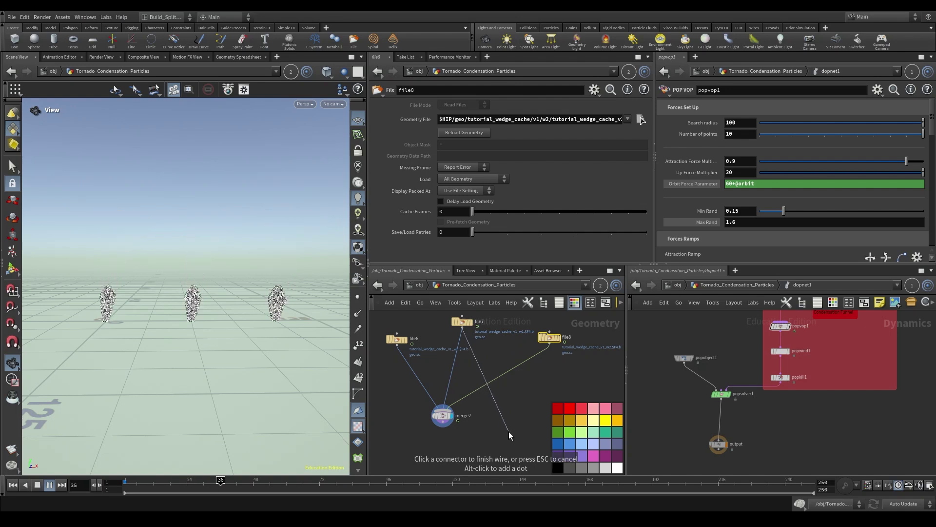
{"action": "key", "text": "ctrl+z"}
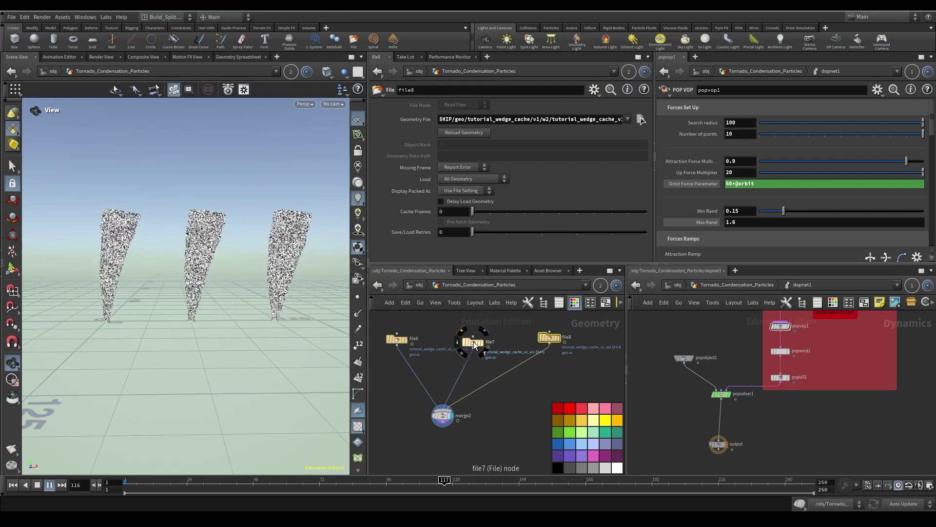